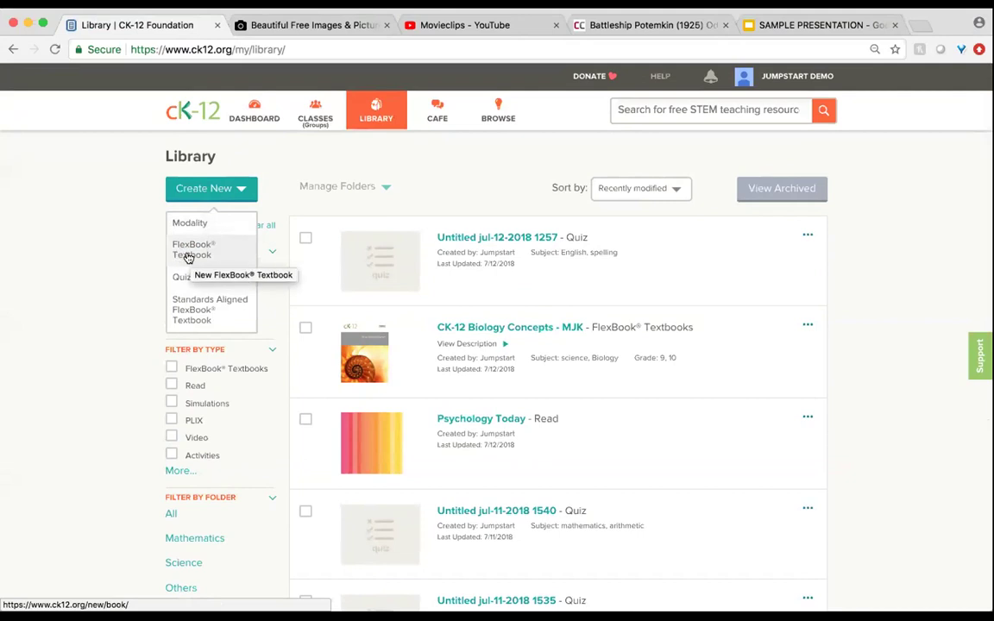
Create a new FlexBook textbook titled "IB Film" and save it.
left_click(188, 258)
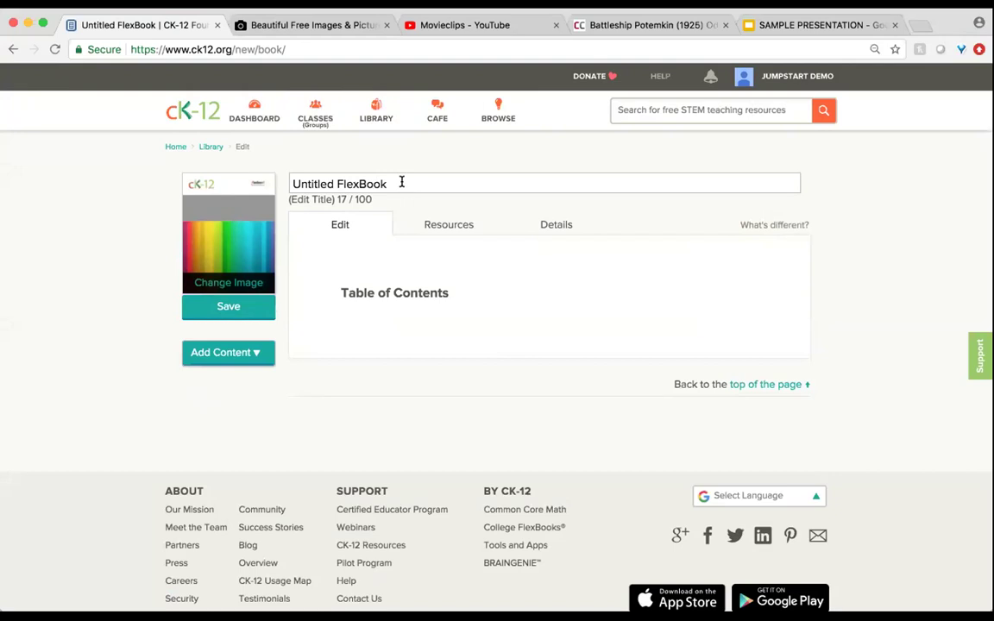
left_click_drag(401, 182, 292, 183)
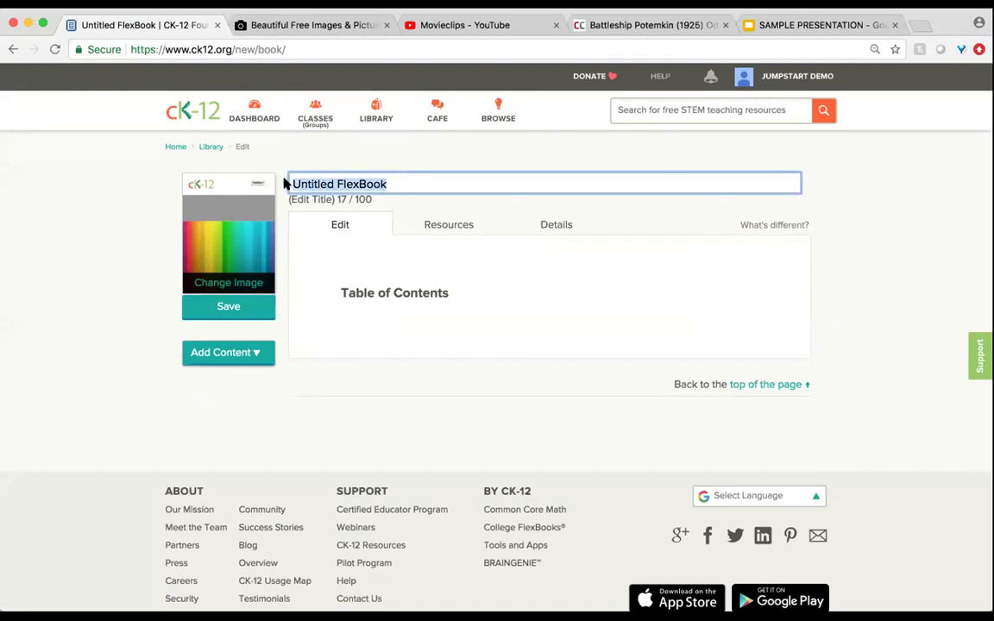
type("I")
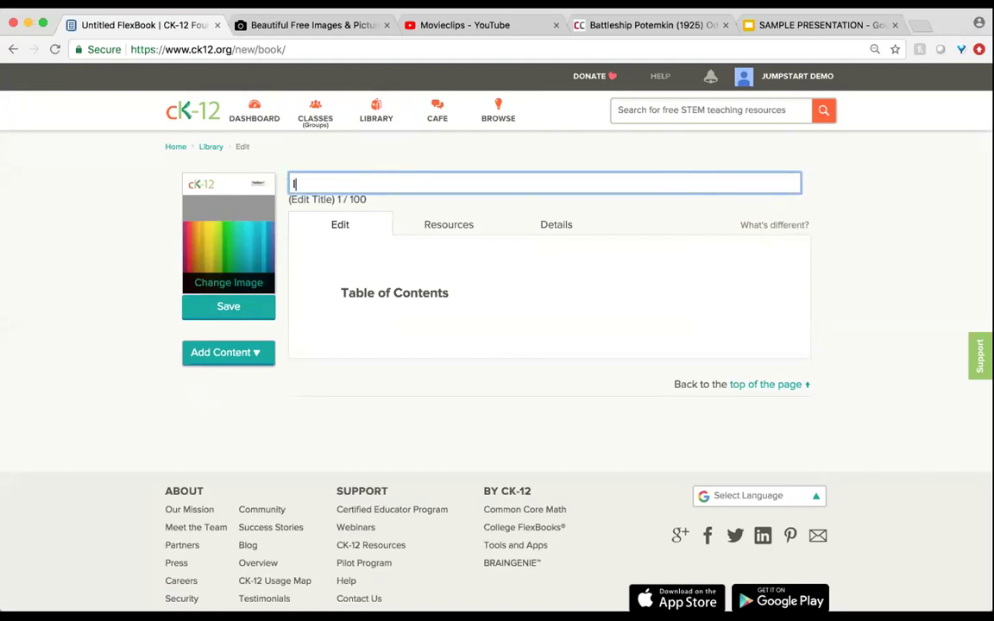
type("B Film")
left_click(228, 318)
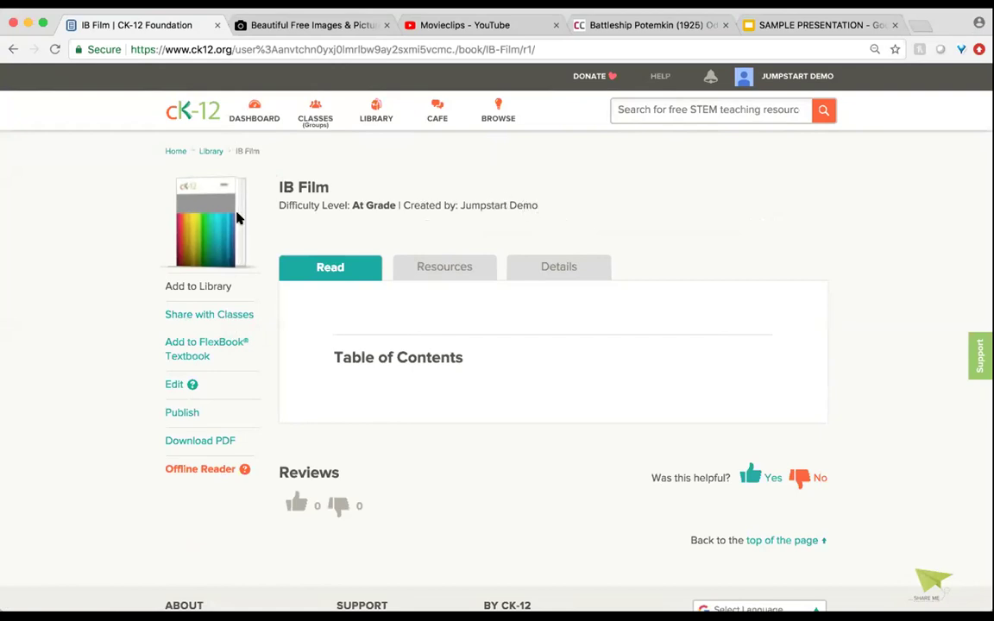
Edit the IB Film FlexBook and add a new chapter titled "Film Syllabus".
left_click(172, 386)
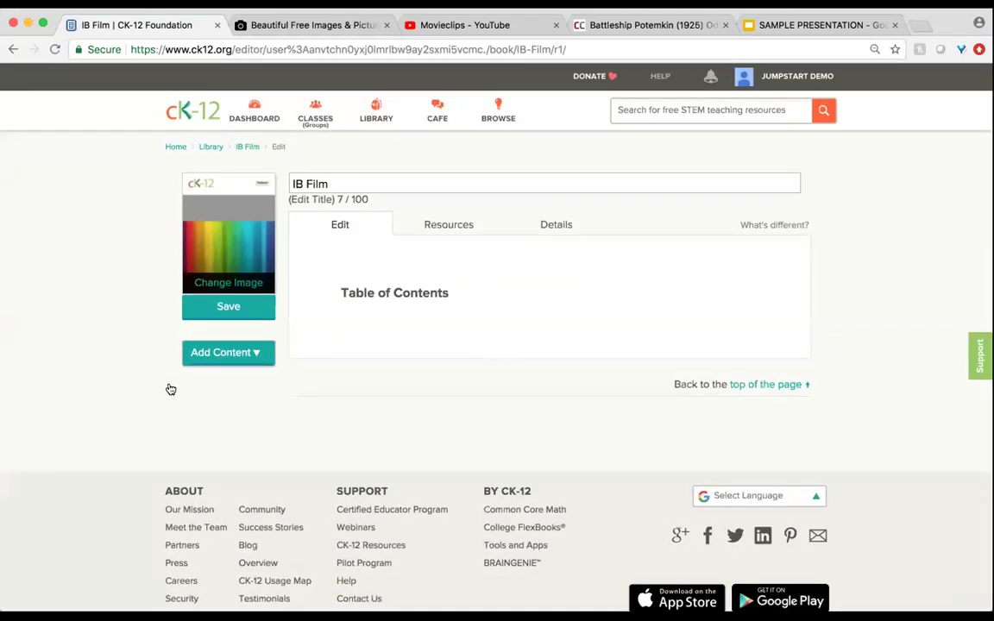
left_click(243, 357)
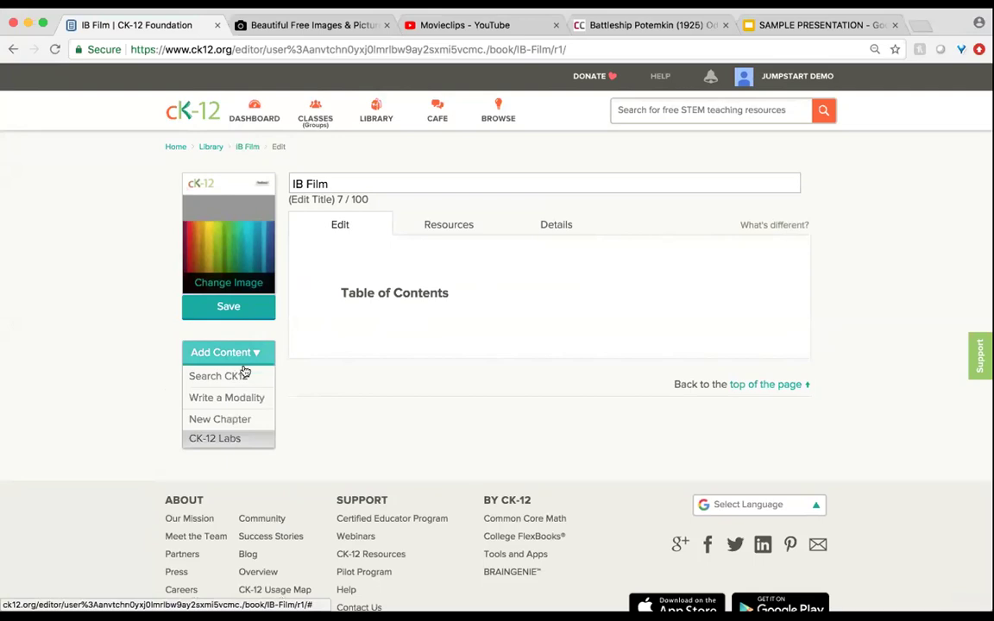
left_click(226, 424)
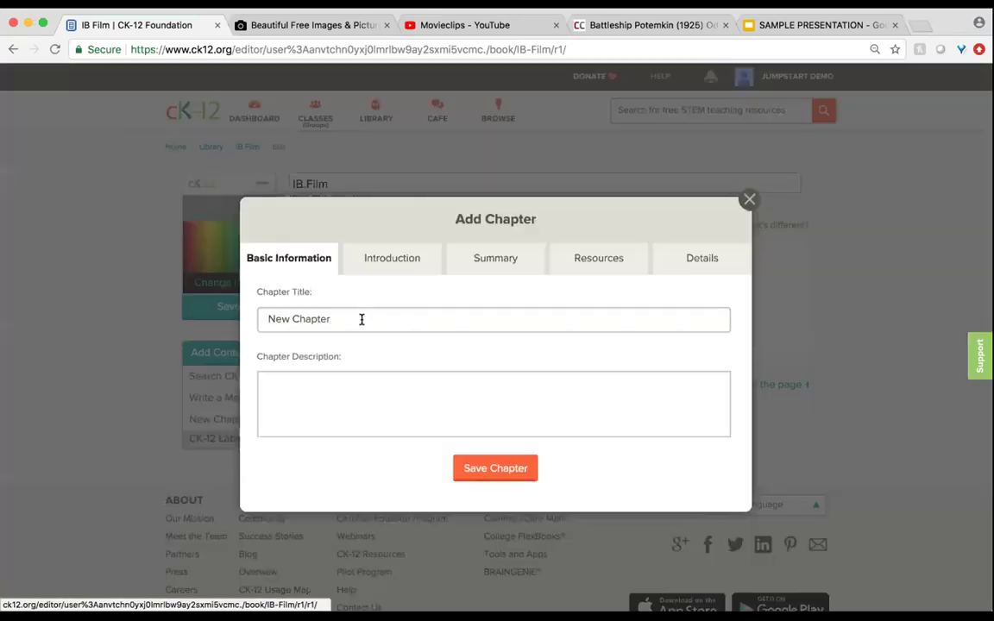
left_click_drag(361, 319, 268, 317)
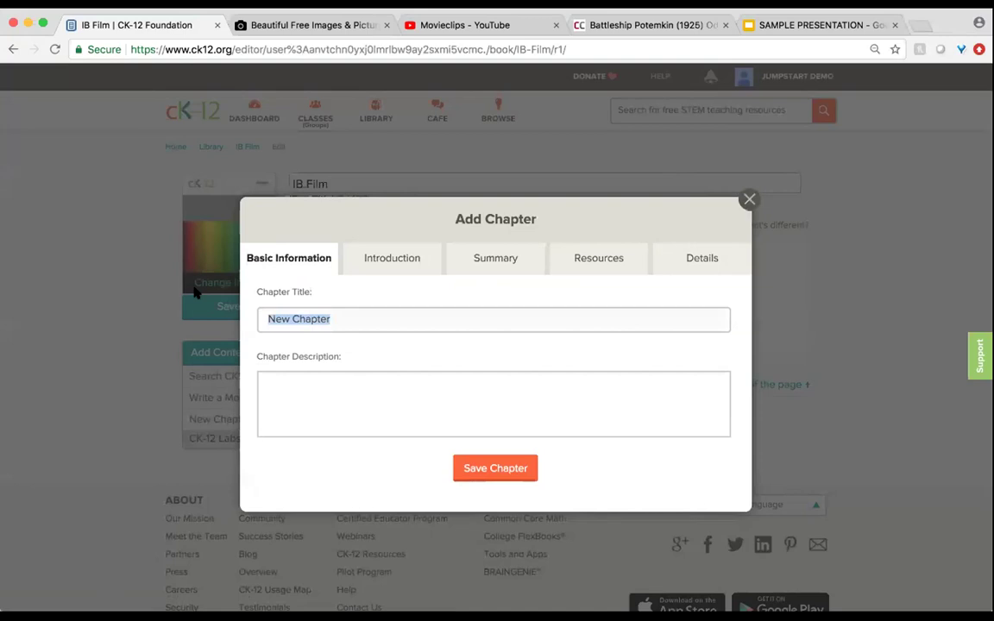
type("Film Syllabus")
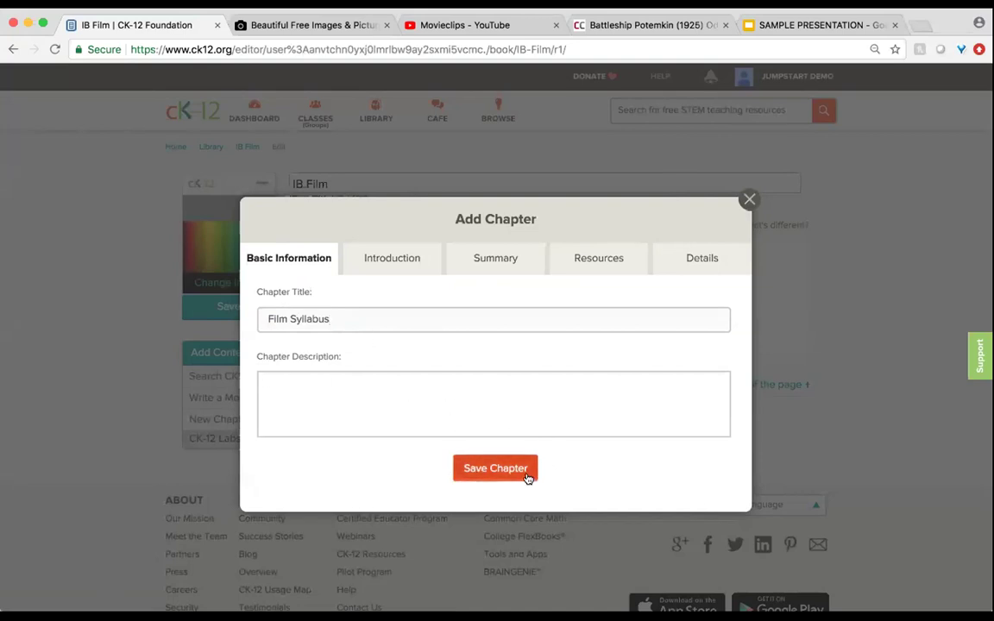
left_click(495, 469)
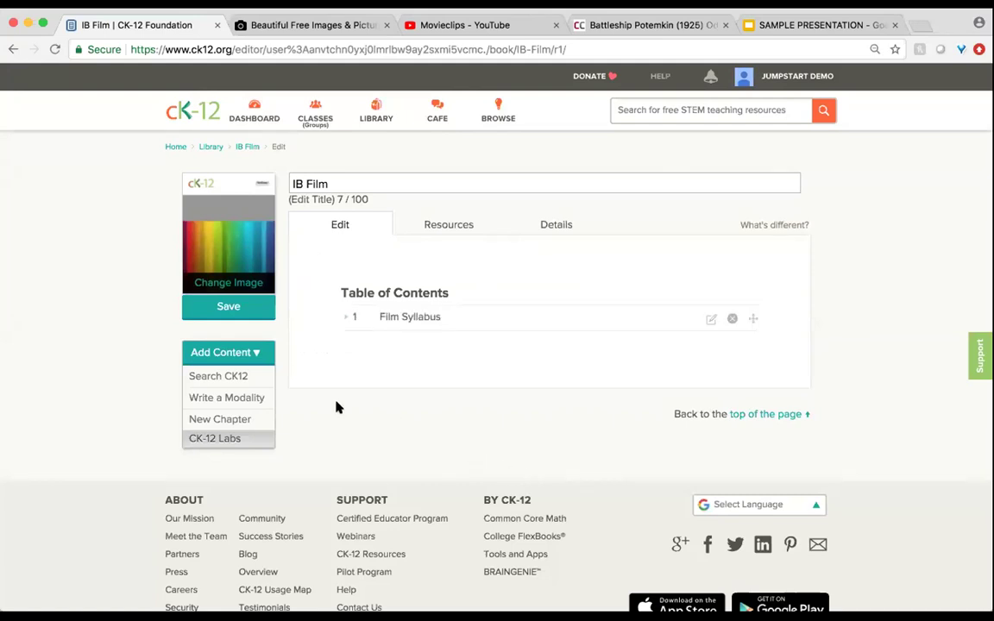
Write a new modality titled "Syllabus 2018" and enter "Film Syllabus" as the first line of its body, followed by an empty line.
left_click(232, 402)
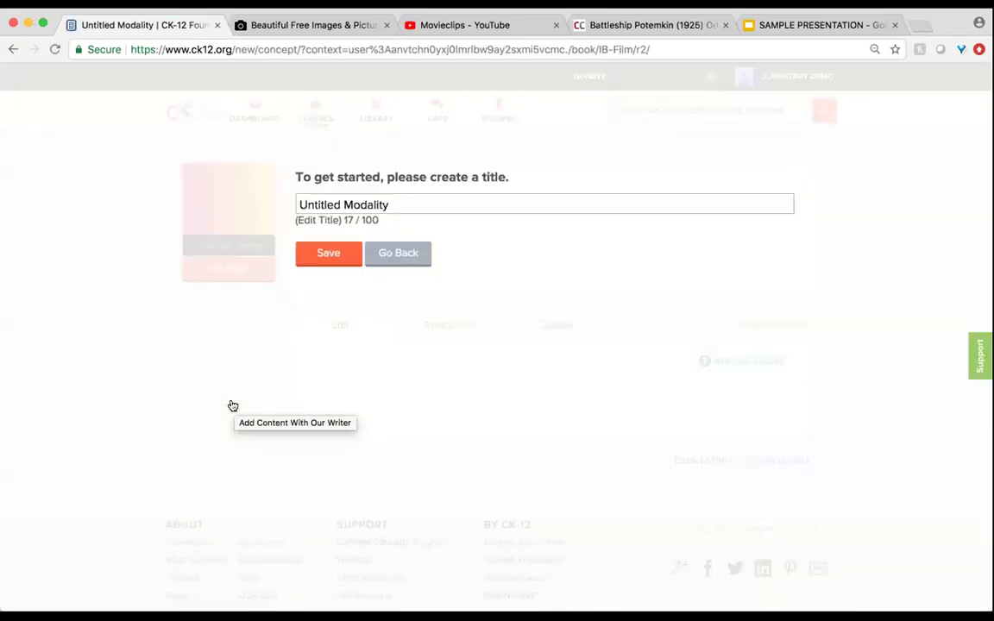
left_click_drag(388, 207, 294, 207)
type("Syllabus 2018")
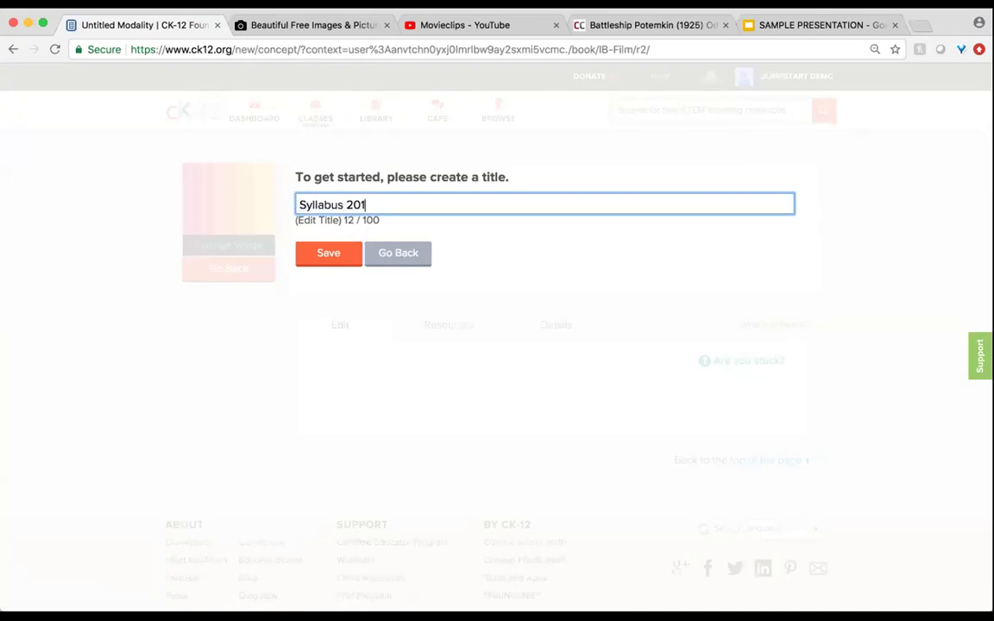
left_click(328, 253)
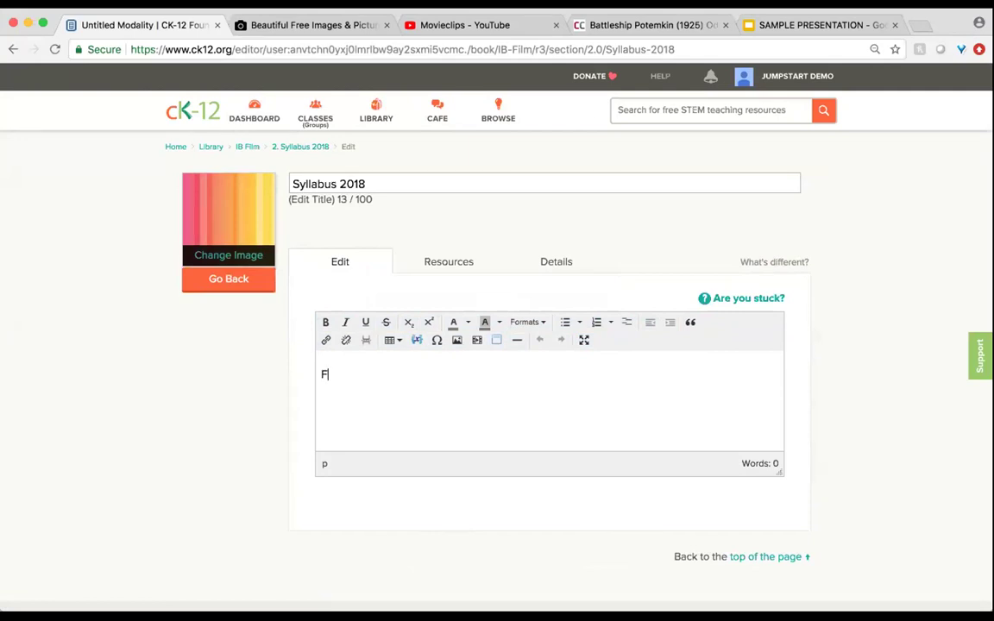
type("ilm Syllabus")
key("Return")
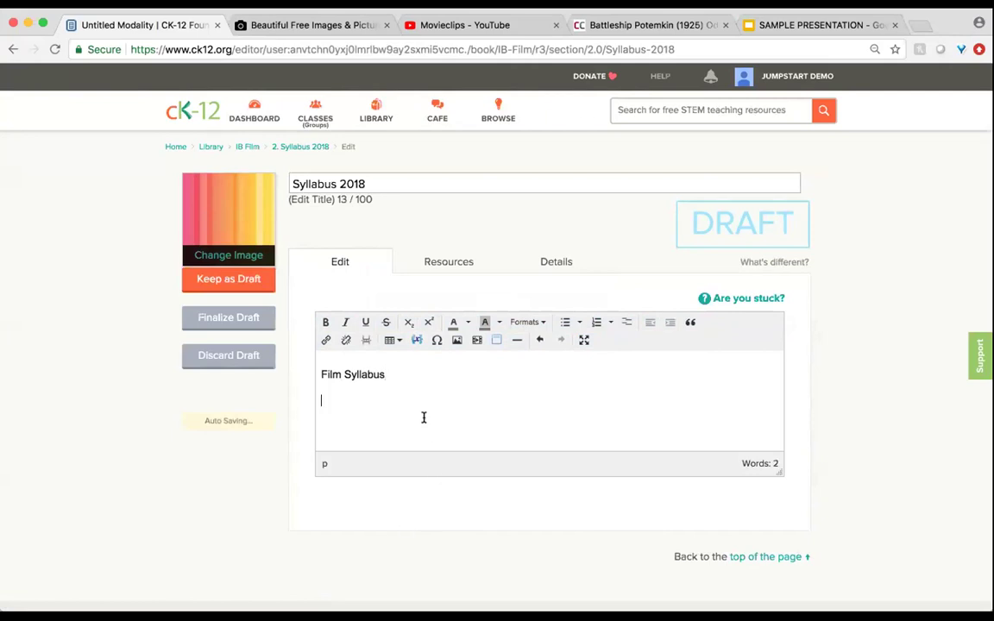
Switch to the open Unsplash page and search its free photos for "film".
left_click(333, 25)
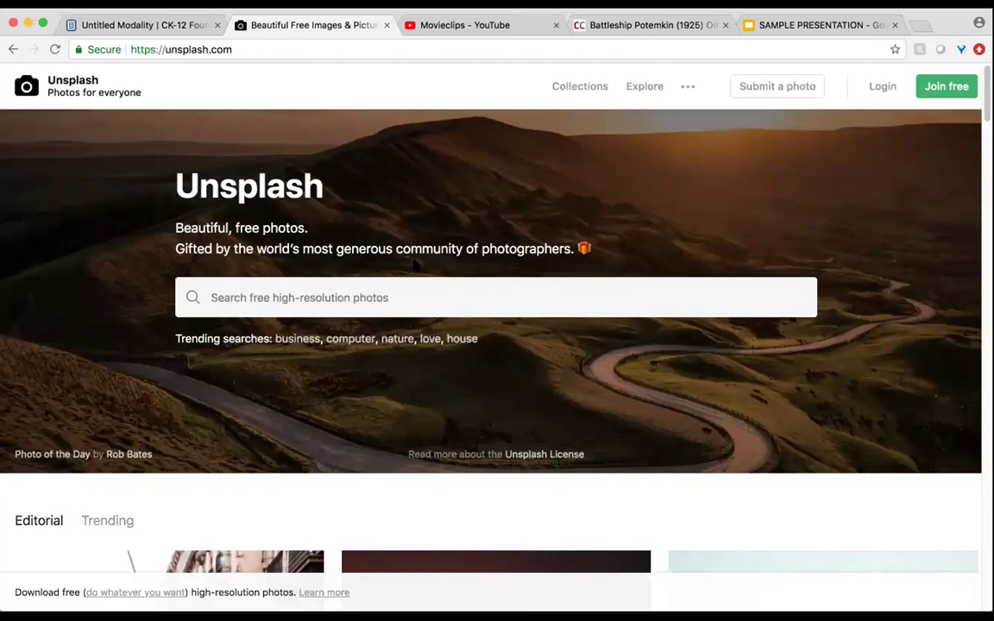
left_click(311, 306)
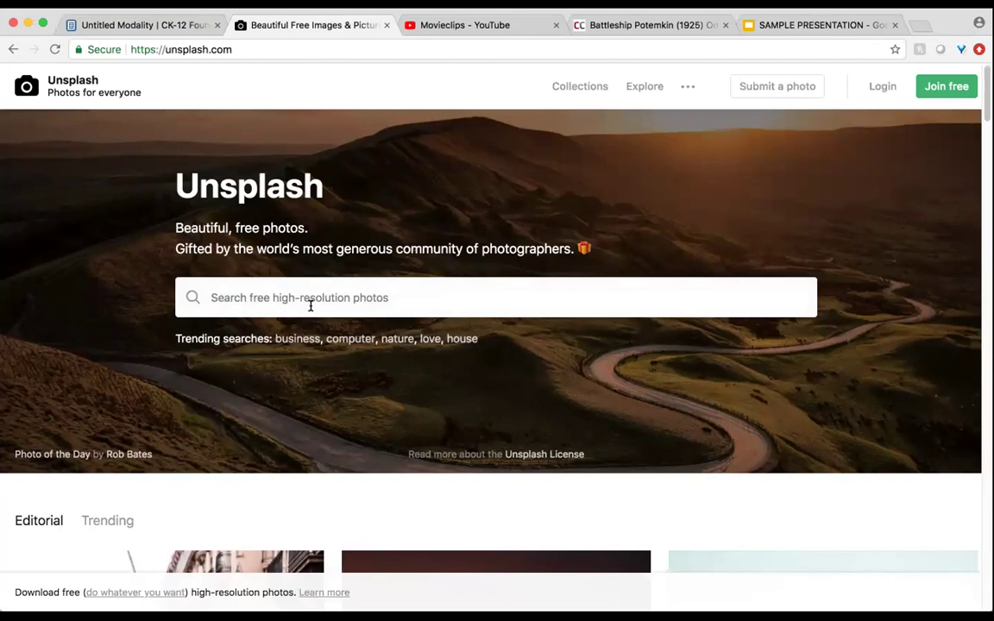
type("film")
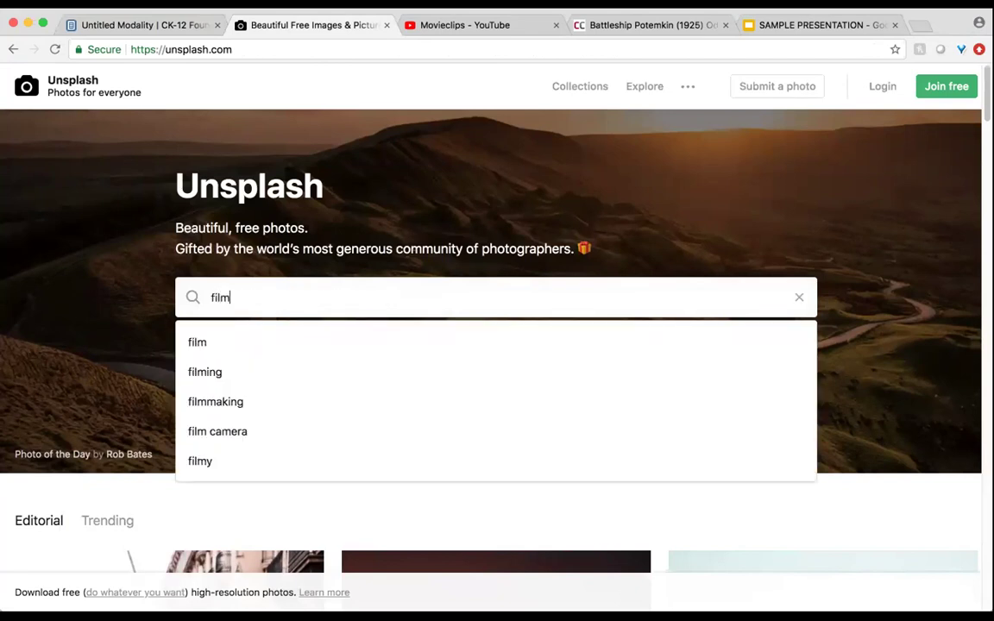
key("Return")
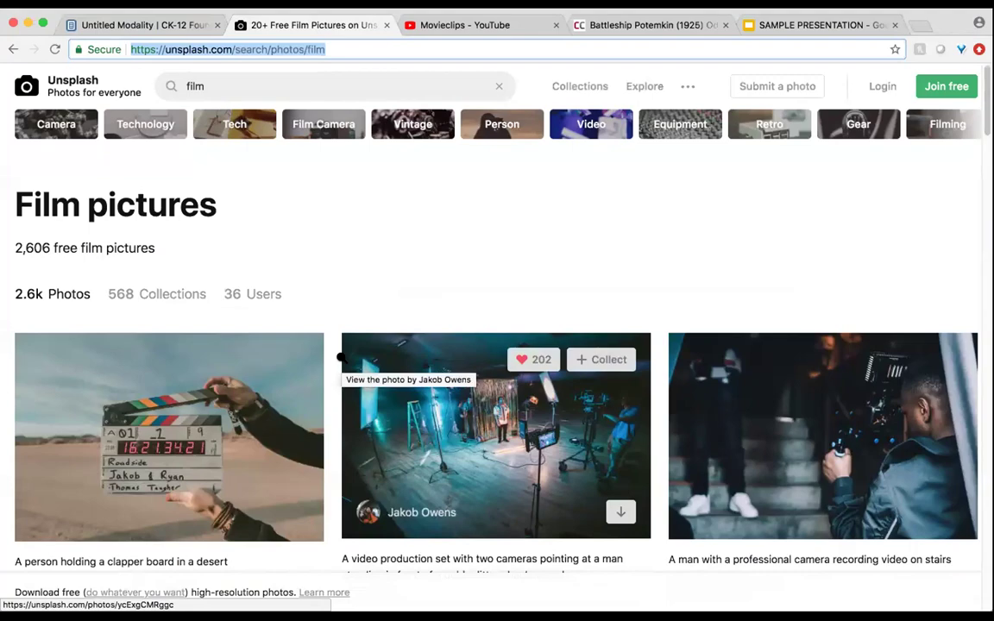
Browse the film photos, download the one of a clapper board held in a desert, and copy its credit text.
scroll(340, 356, "down", 10)
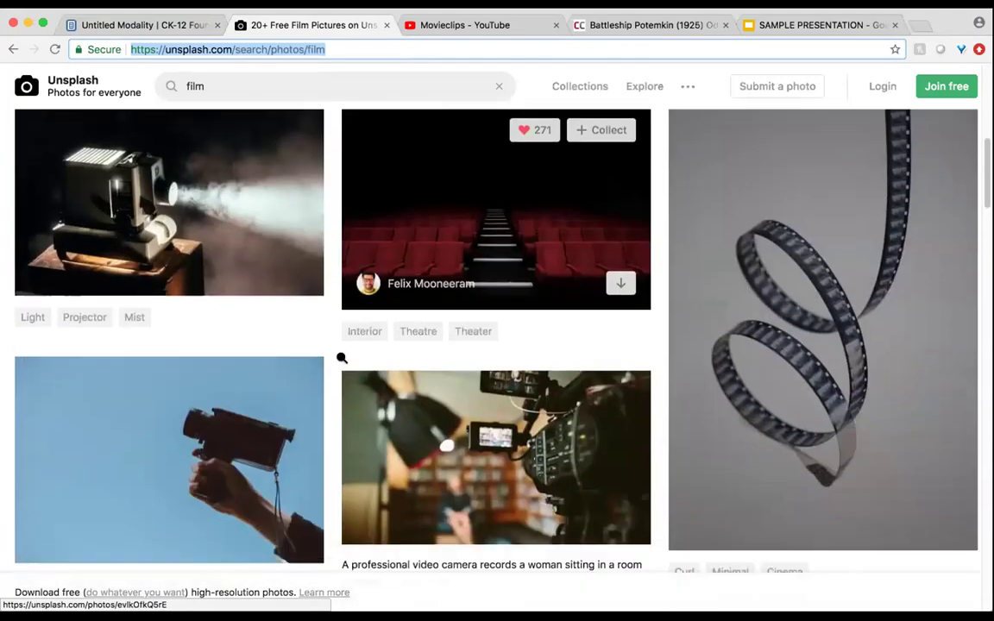
scroll(341, 357, "down", 6)
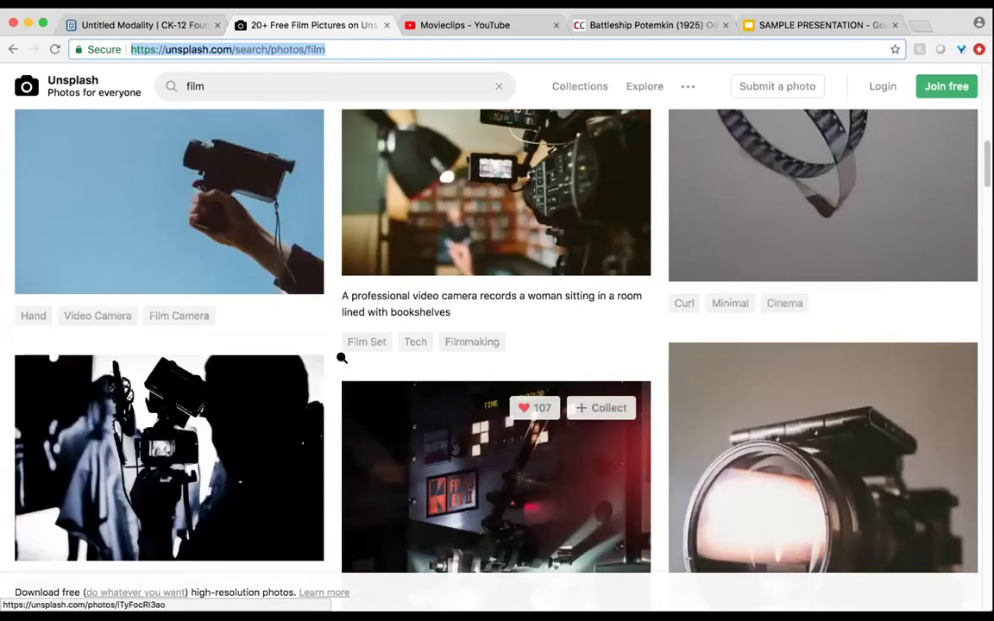
scroll(341, 357, "up", 15)
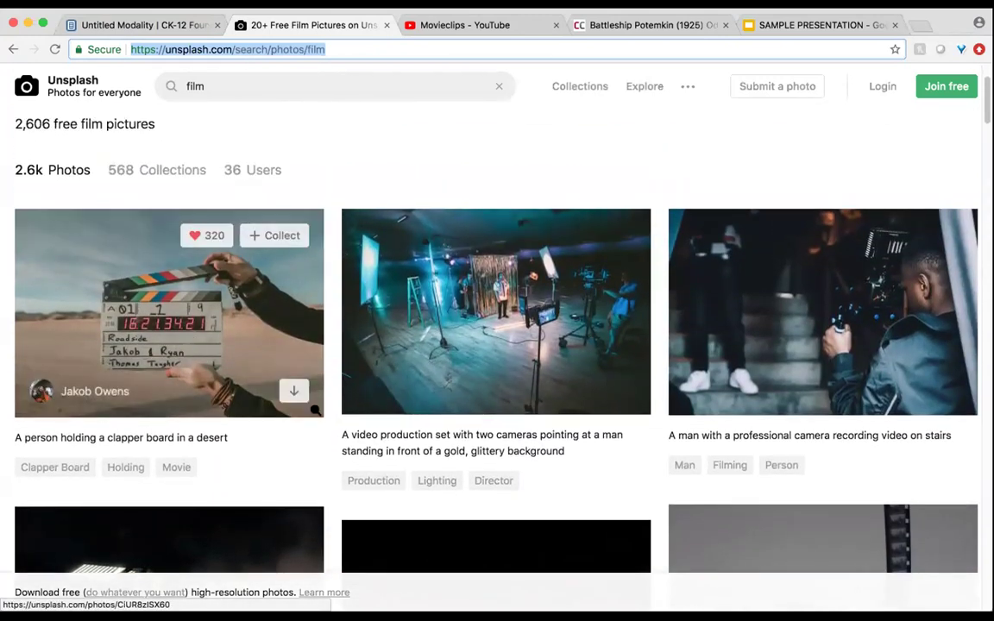
left_click(294, 391)
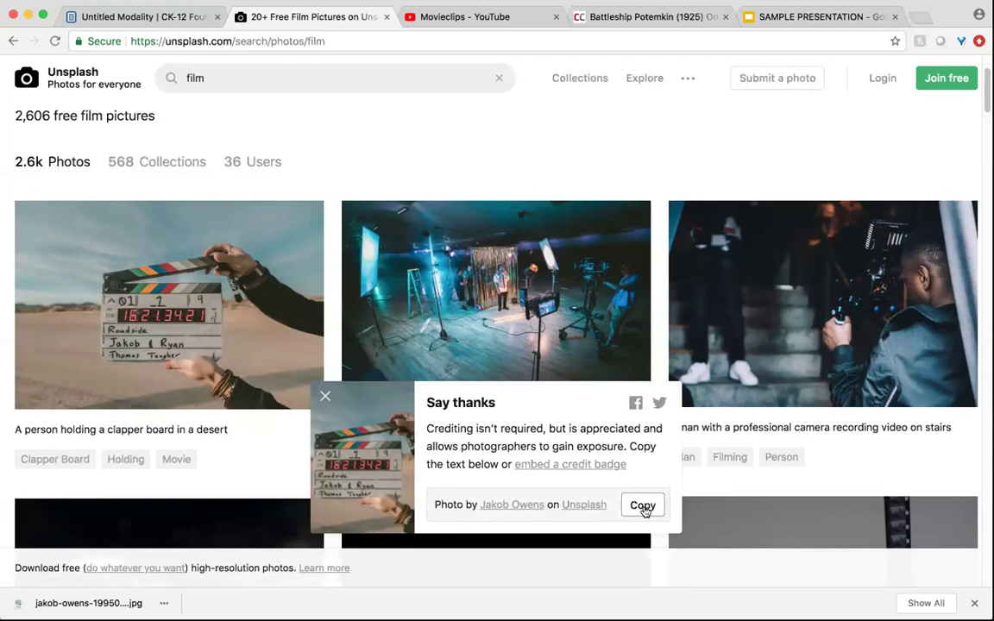
left_click(642, 507)
key("ctrl+c")
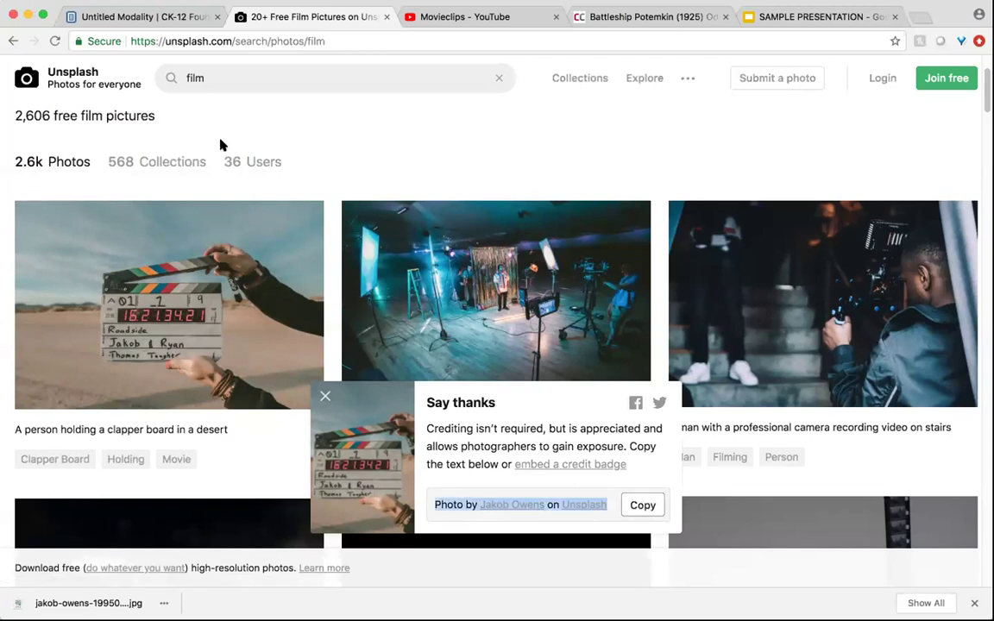
Return to the Syllabus 2018 editor in CK-12 and choose the downloaded clapper board JPG as the image to upload into the body.
left_click(153, 18)
left_click(453, 335)
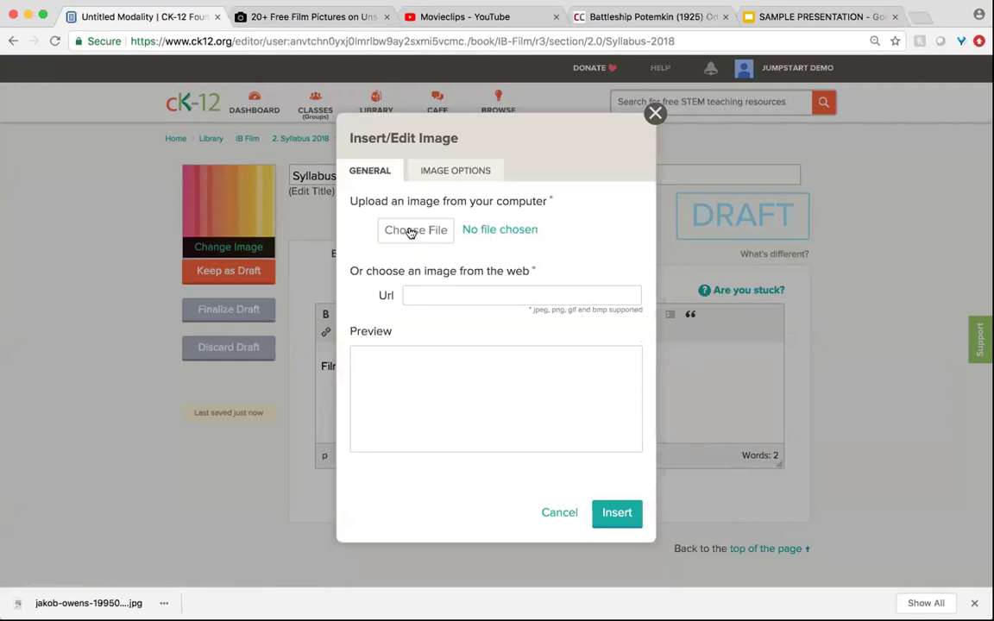
left_click(410, 233)
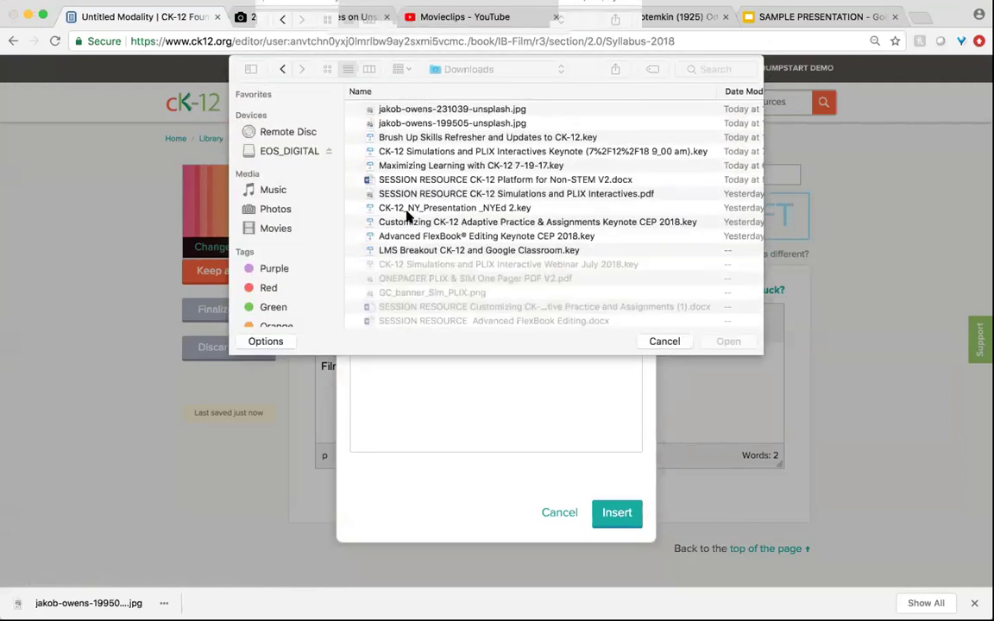
left_click(449, 112)
left_click(732, 343)
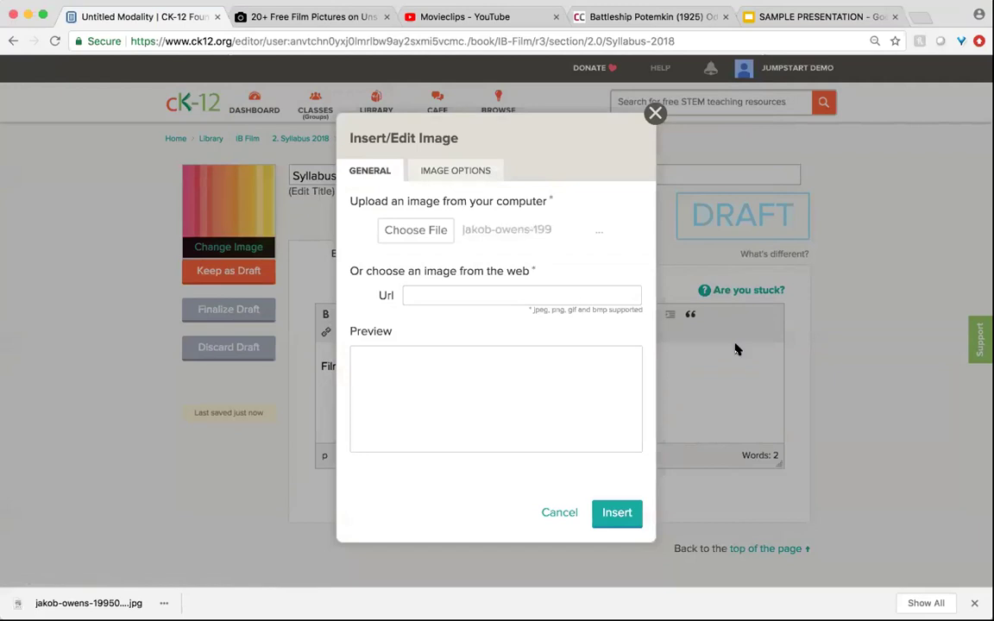
In the image options, set the image type to inline and the width to 400 px.
left_click(461, 168)
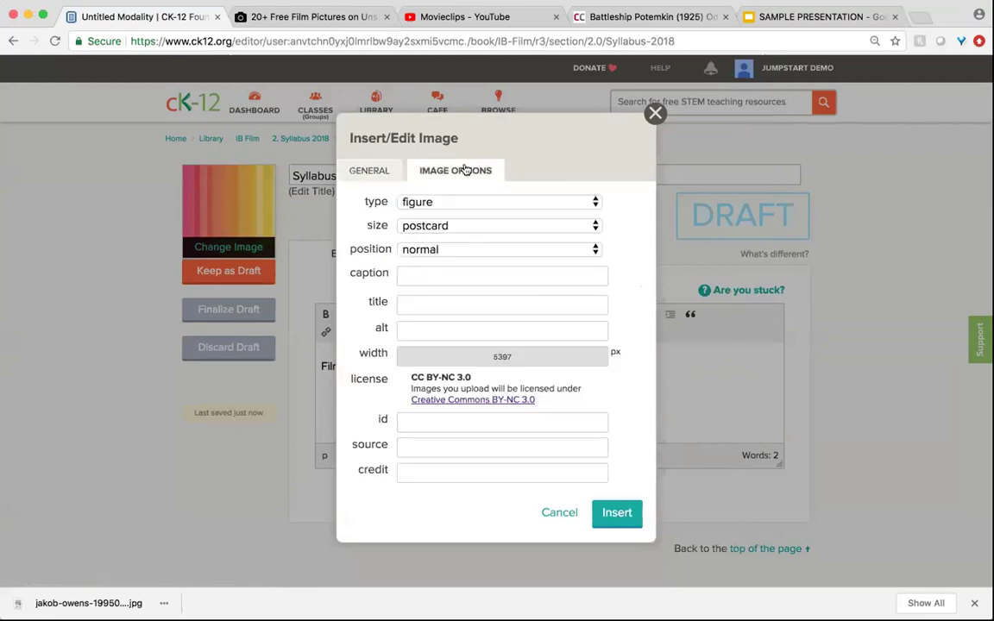
left_click(441, 202)
left_click(434, 218)
double_click(502, 355)
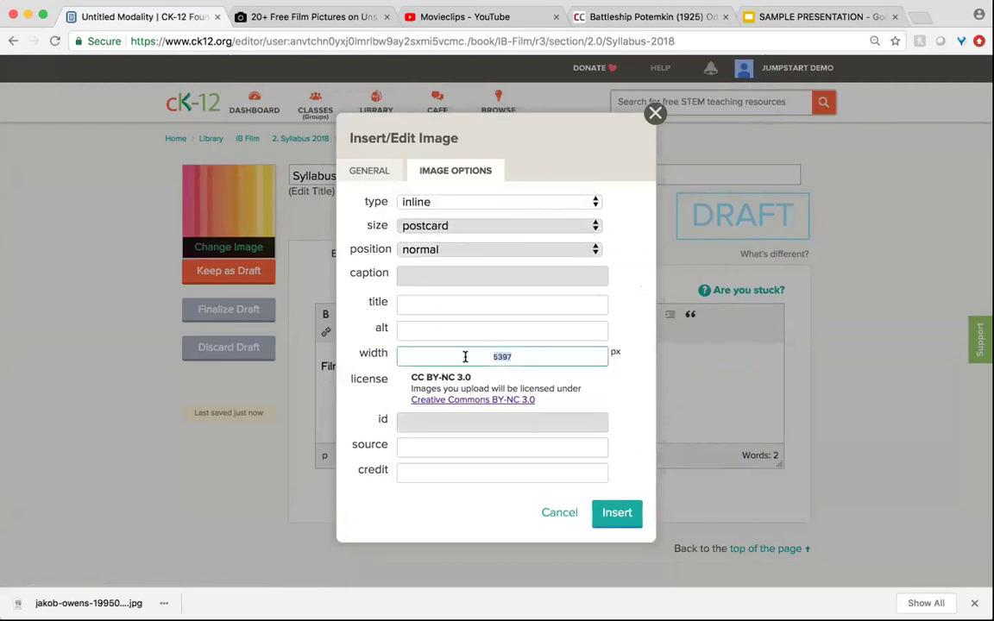
type("400")
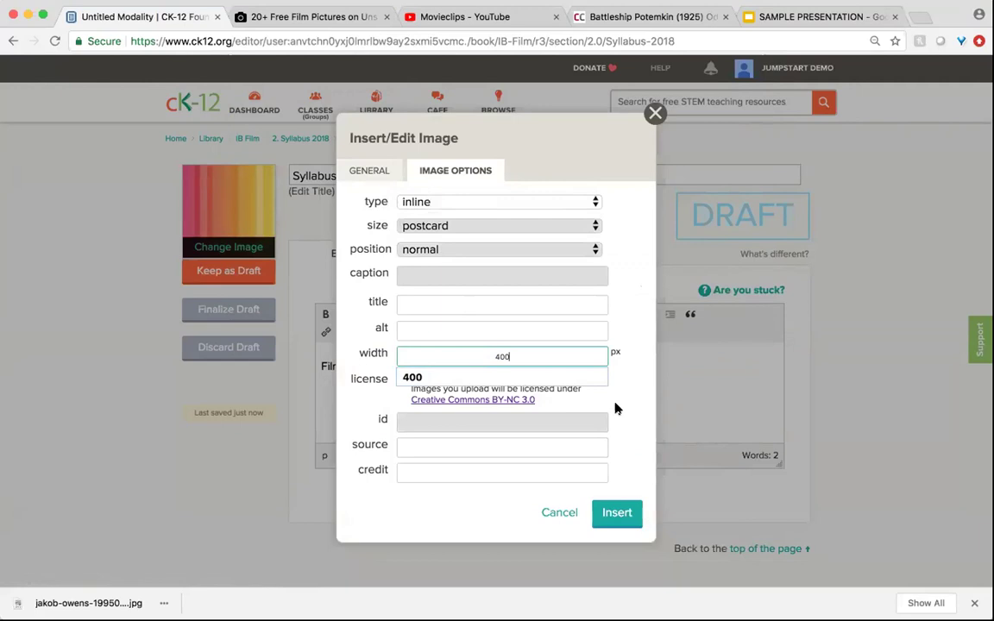
left_click(615, 405)
Set the image source to "Unsplash", enter the photographer's full name as the credit, and insert the image.
left_click(496, 446)
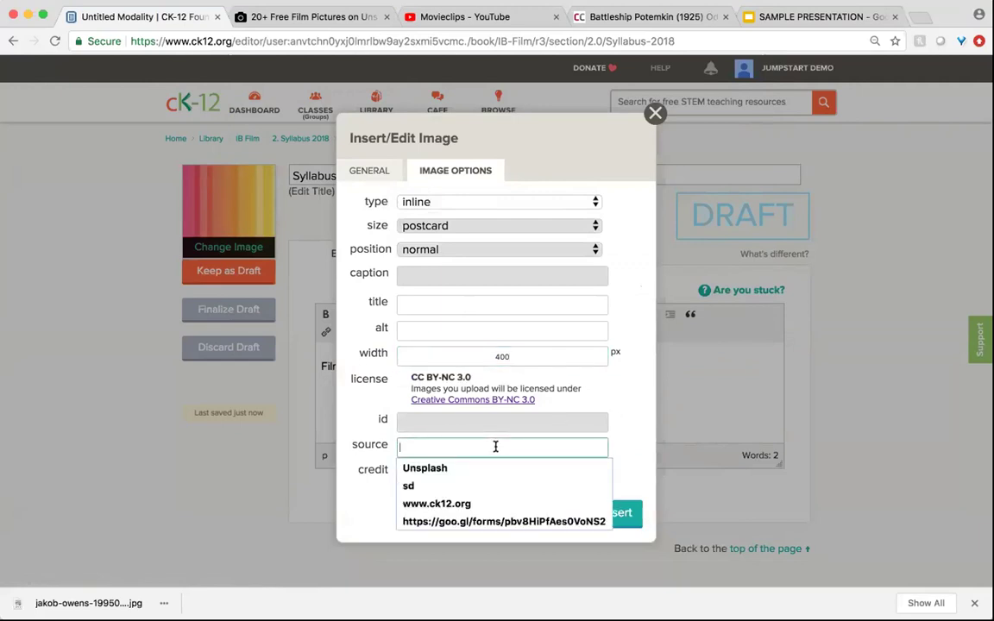
key("ctrl+v")
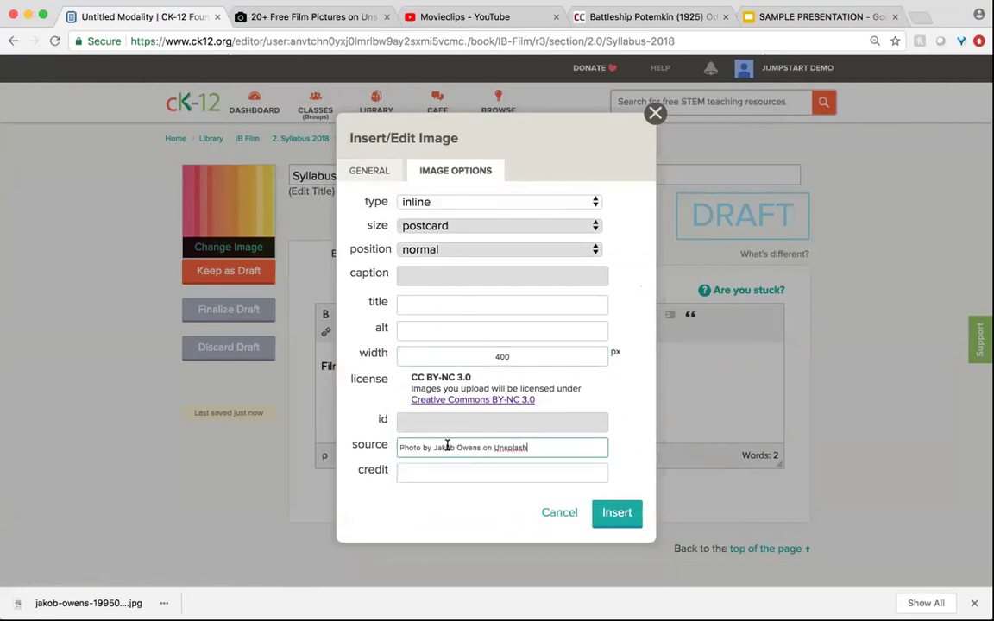
left_click(485, 469)
type("Jakob Owens")
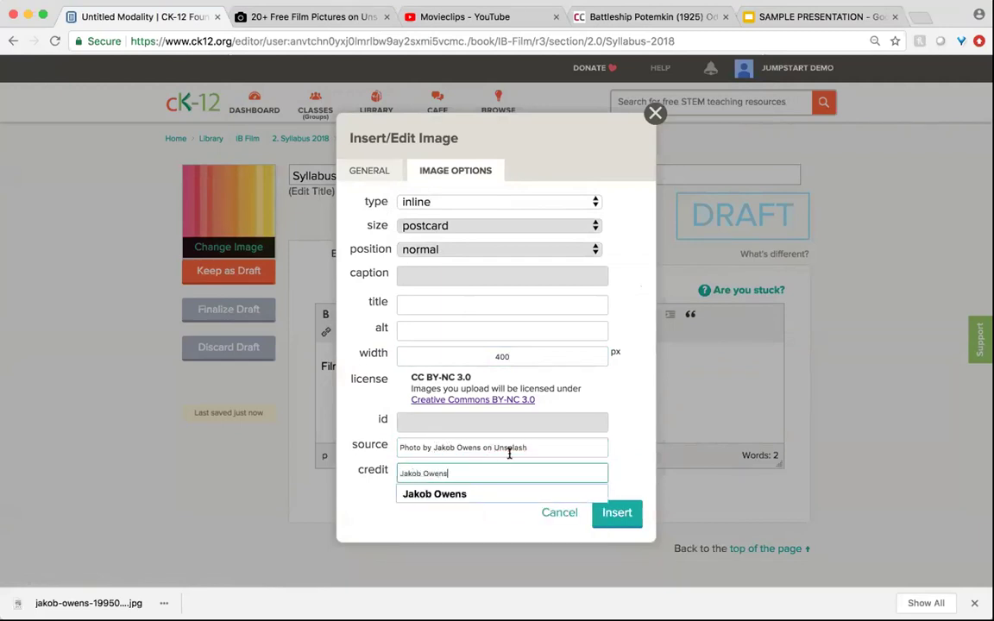
left_click(488, 447)
left_click_drag(490, 447, 395, 443)
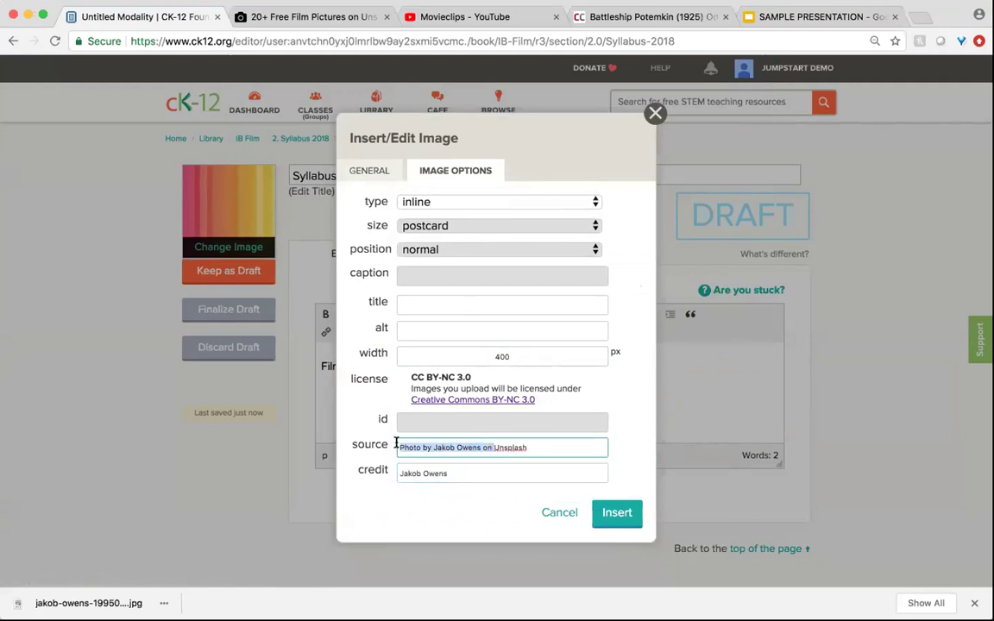
key("BackSpace")
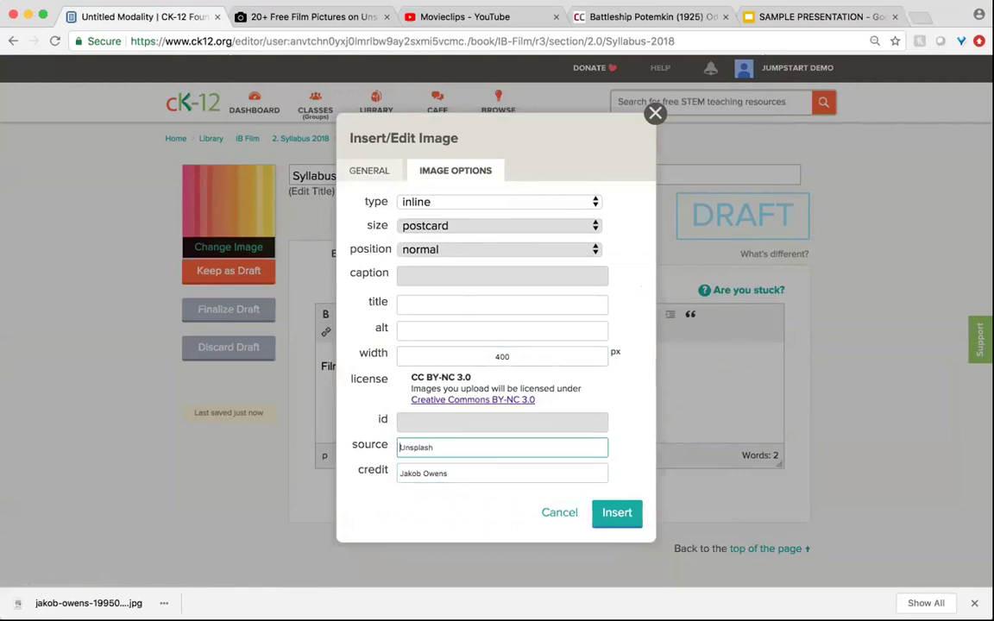
left_click(612, 514)
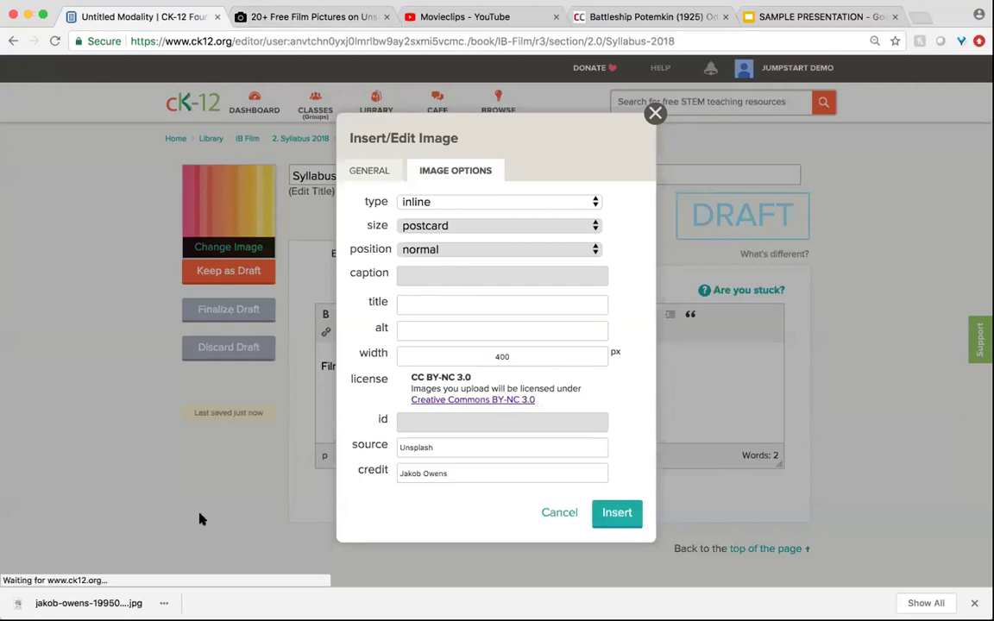
Insert the configured image into the body and add an empty line between the "Film Syllabus" text and the image.
left_click(624, 513)
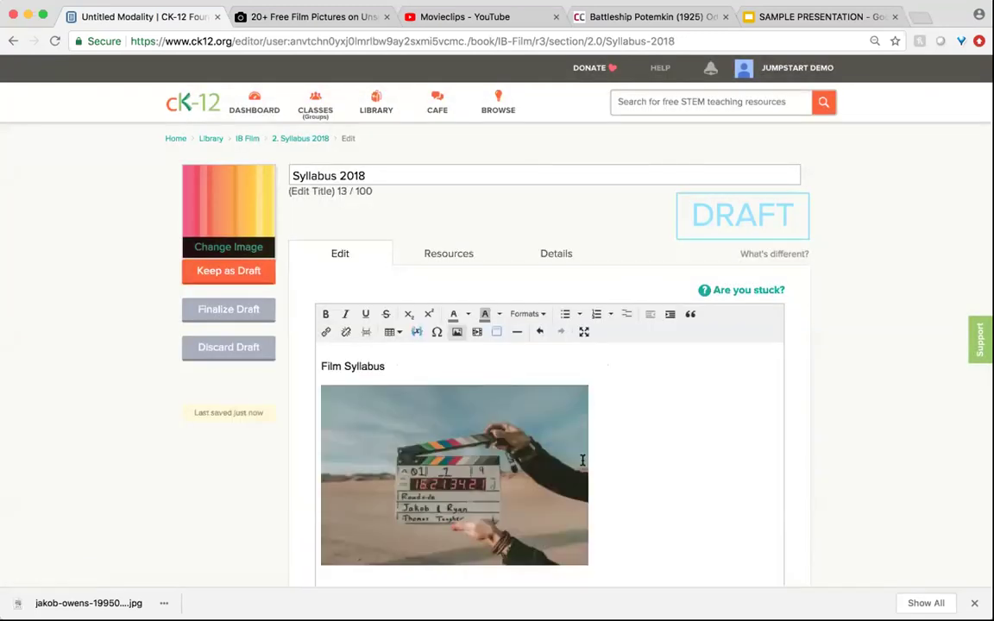
key("Return")
scroll(495, 345, "down", 1)
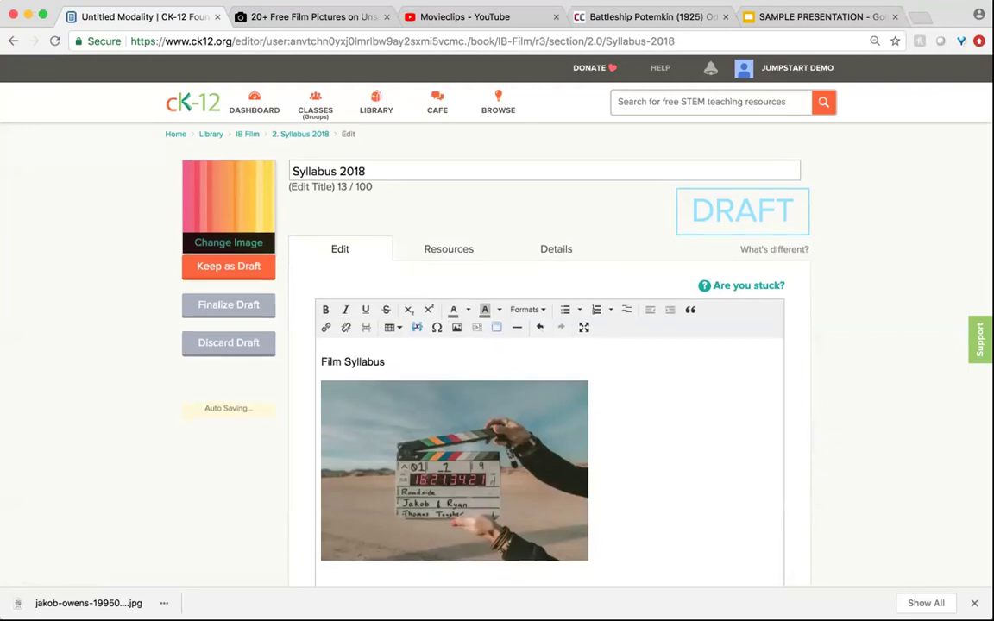
scroll(494, 389, "down", 2)
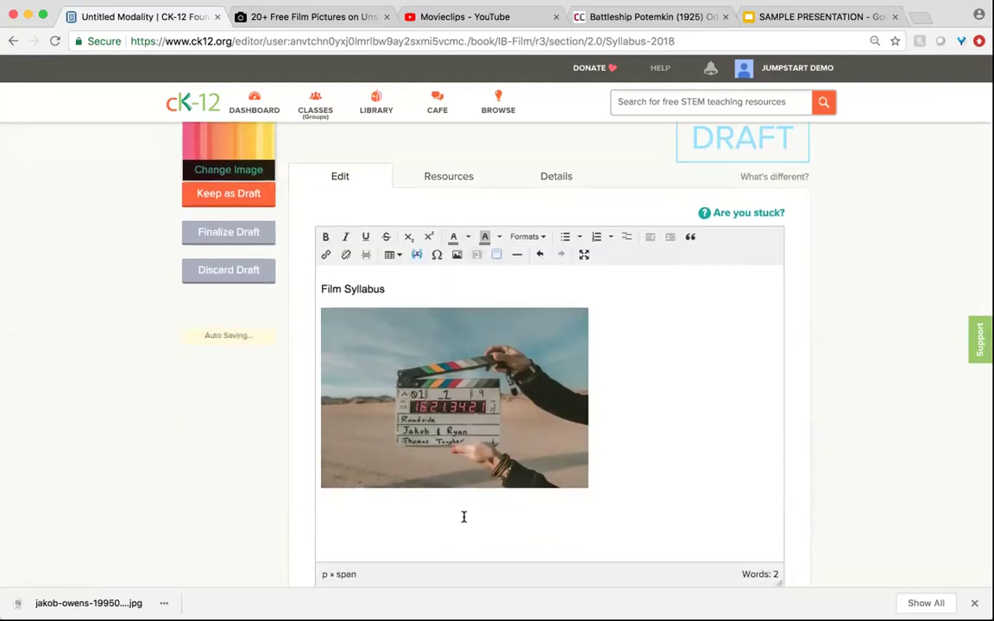
left_click(384, 289)
key("Return")
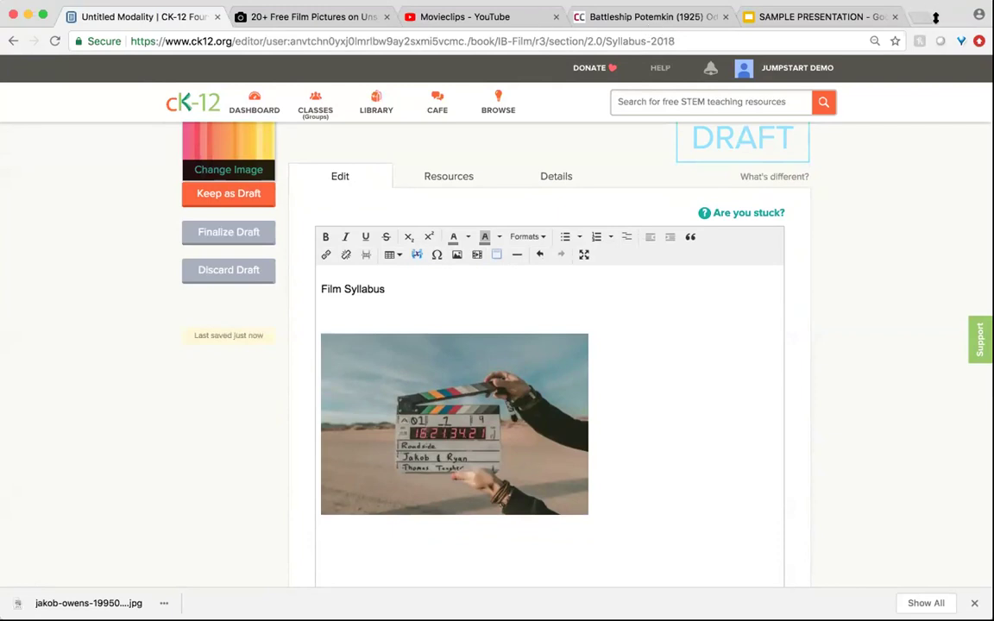
Switch to the Movieclips channel on YouTube and open the clip "Moonrise Kingdom (3/10) Movie CLIP - Running Away Together (2012) HD".
left_click(496, 35)
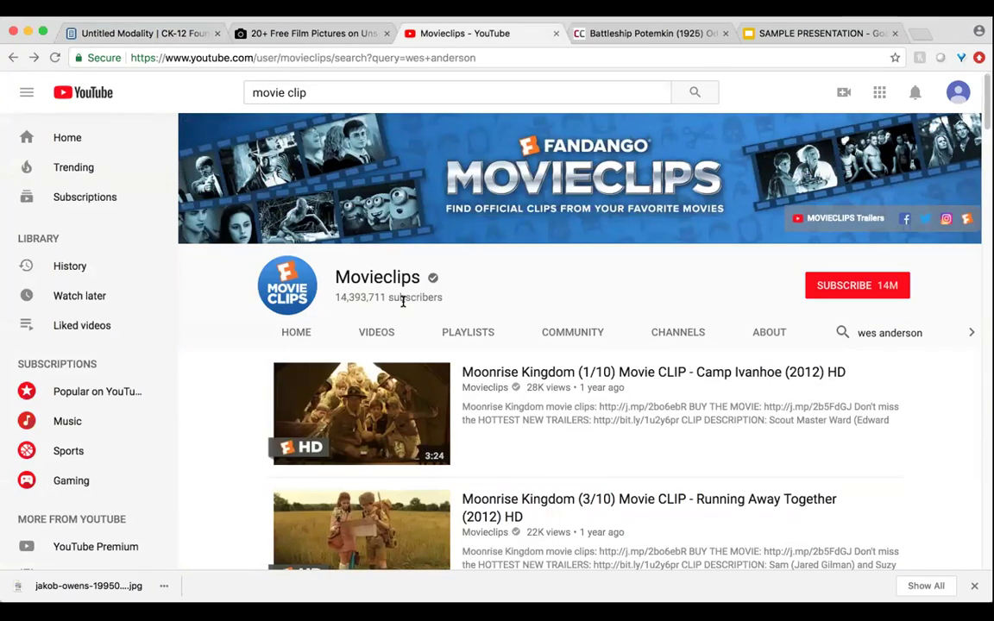
scroll(402, 304, "down", 1)
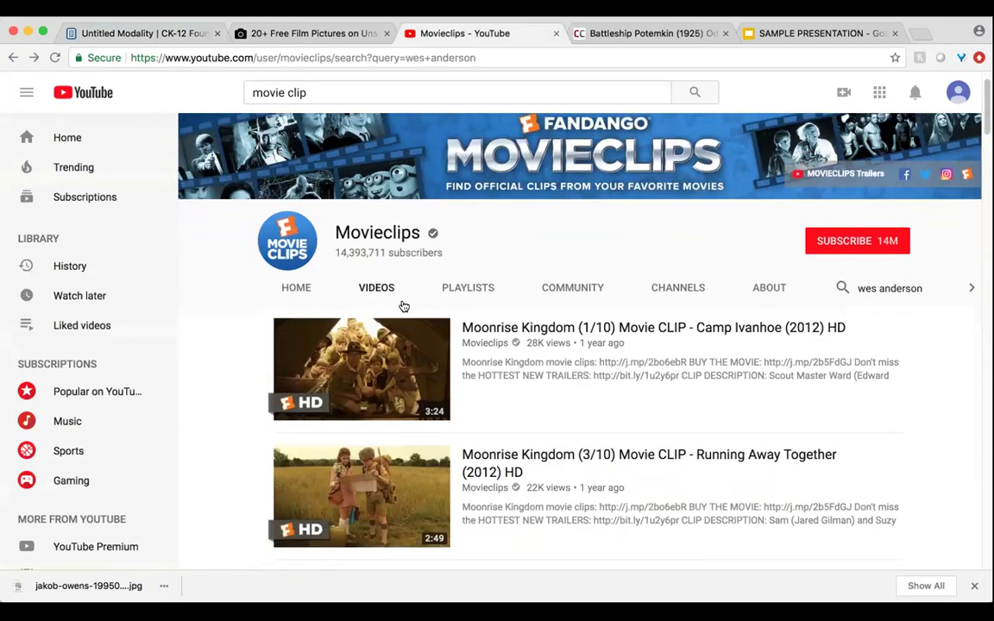
scroll(403, 307, "down", 4)
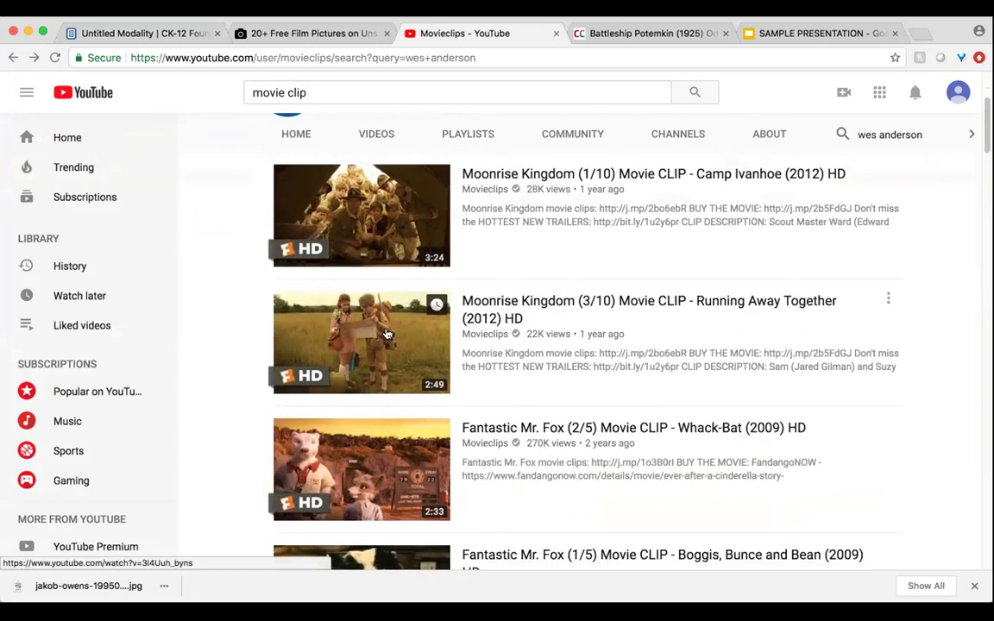
right_click(388, 330)
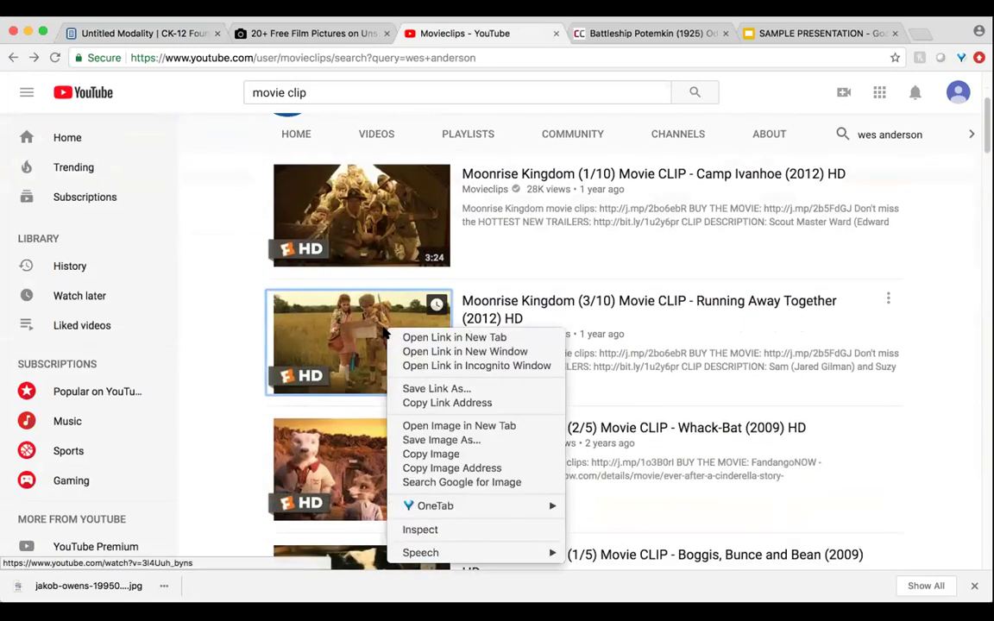
left_click(521, 300)
left_click(522, 303)
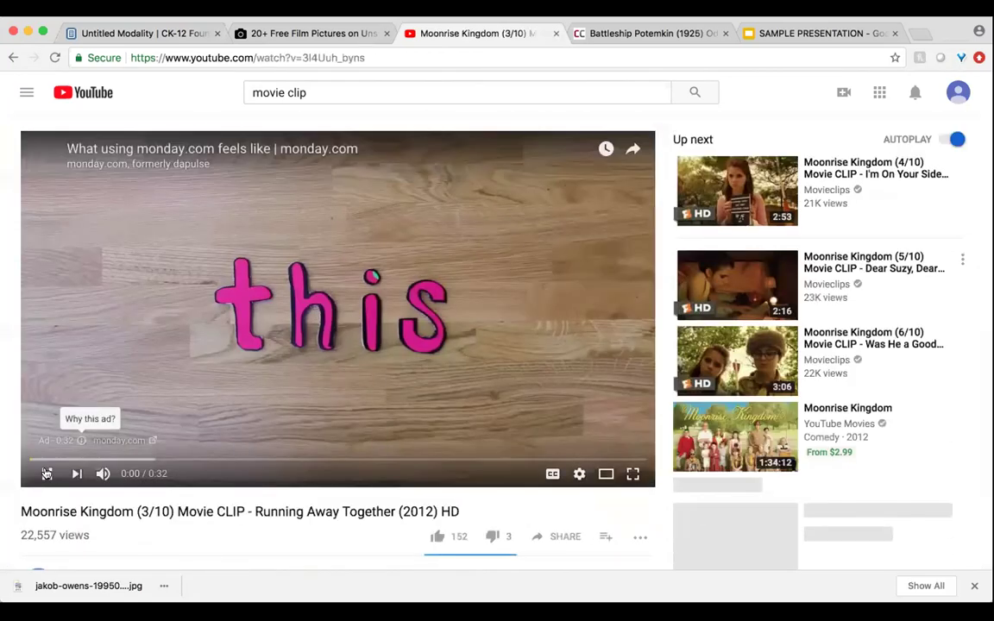
Mute and skip the advertisement before the Moonrise Kingdom clip, and copy the video's embed code.
left_click(46, 474)
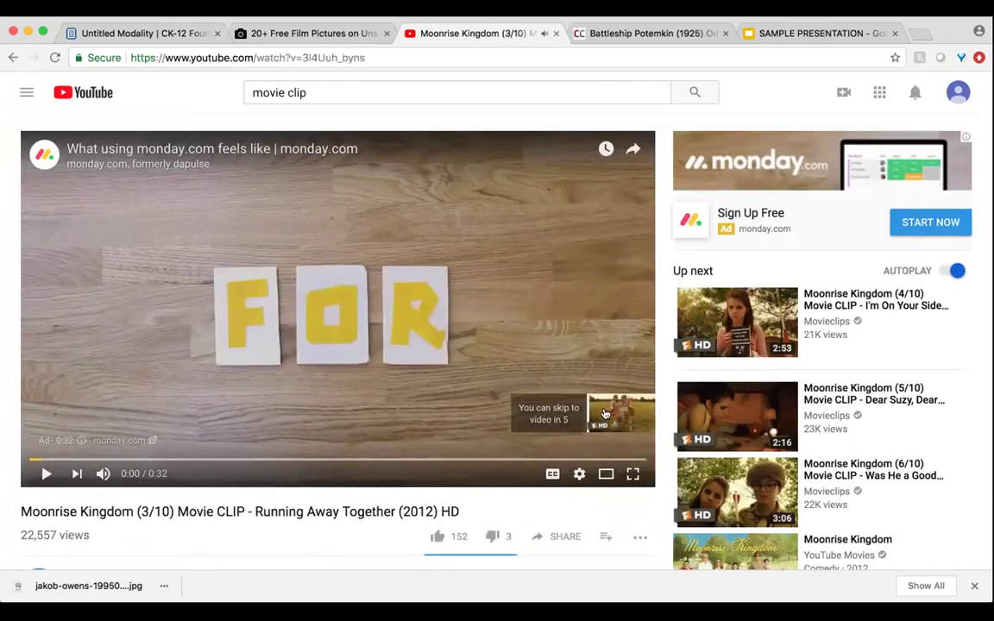
left_click(45, 474)
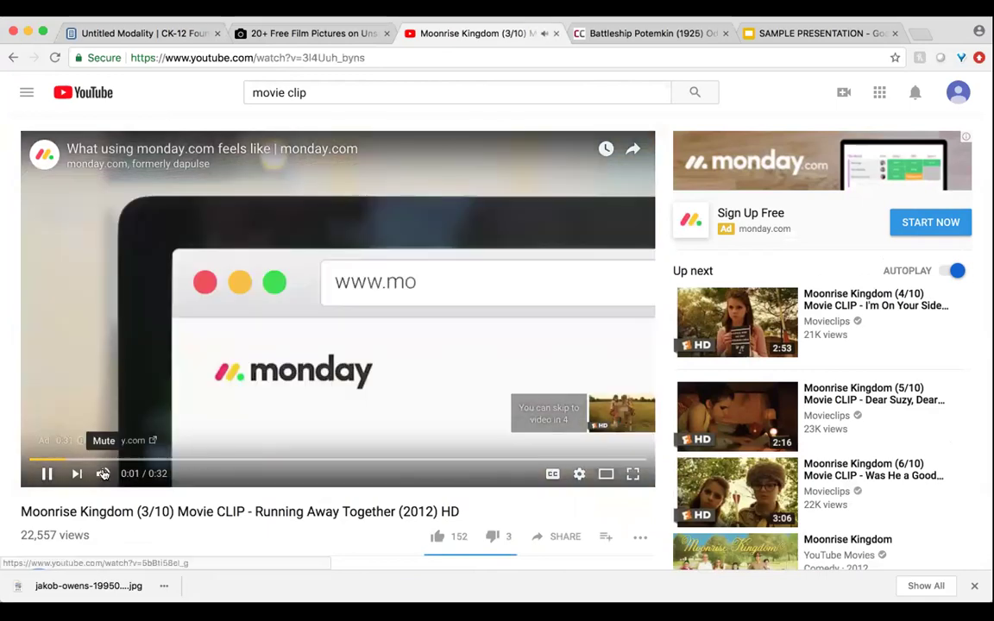
left_click(102, 474)
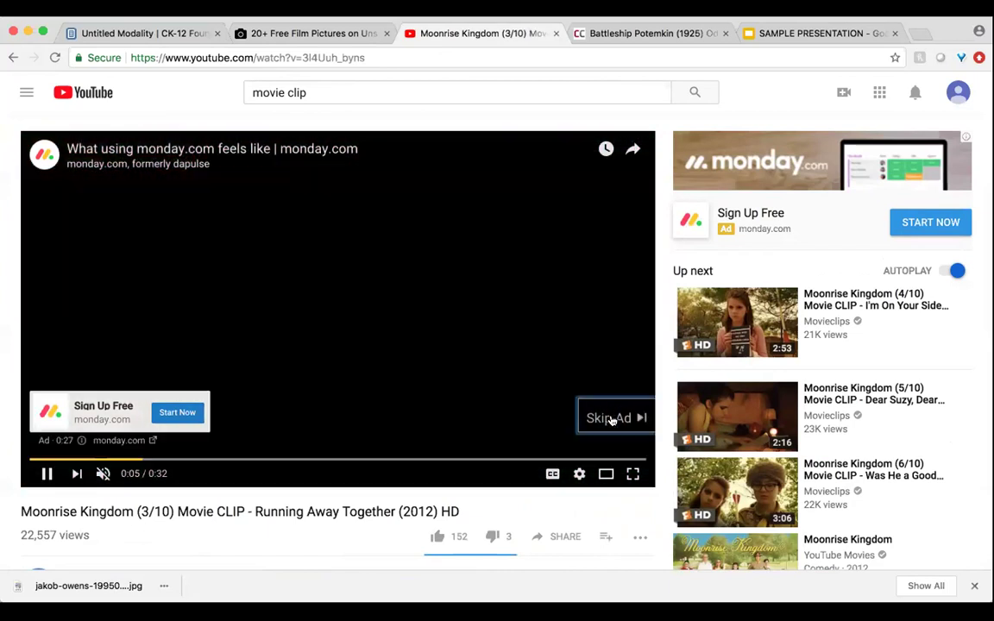
left_click(611, 417)
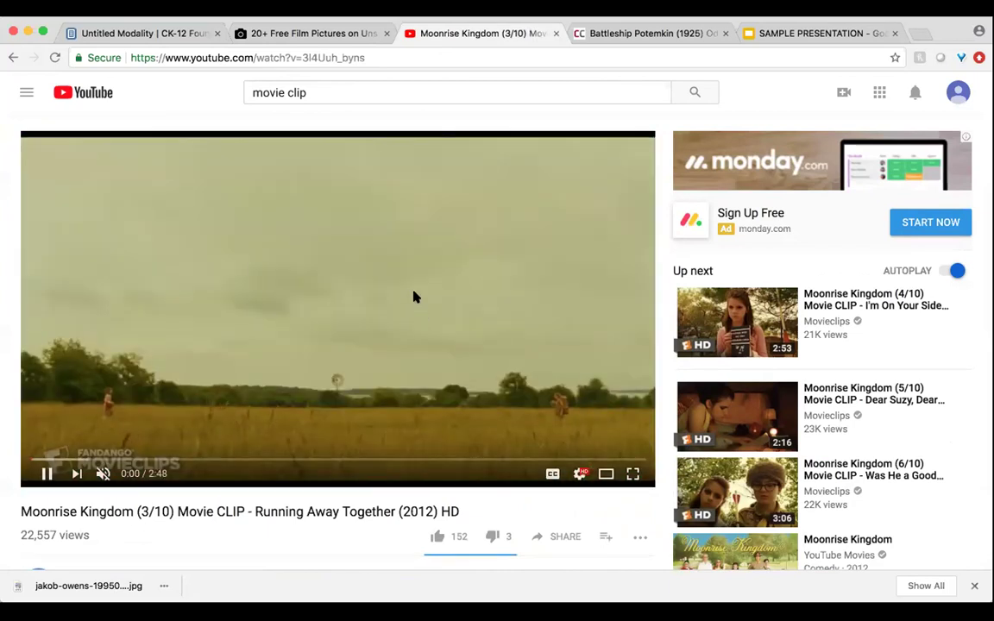
right_click(413, 296)
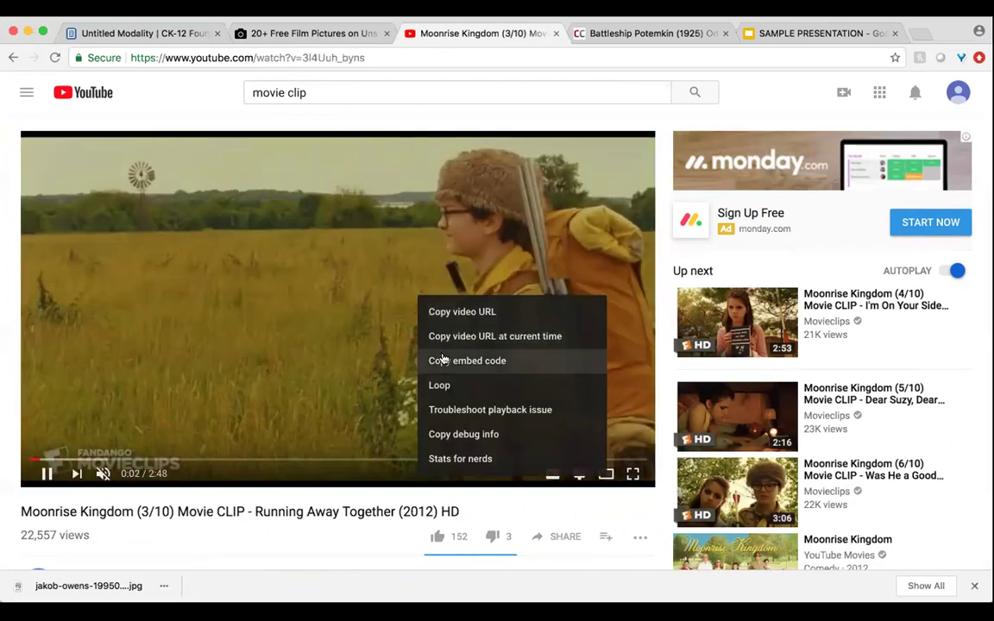
left_click(442, 360)
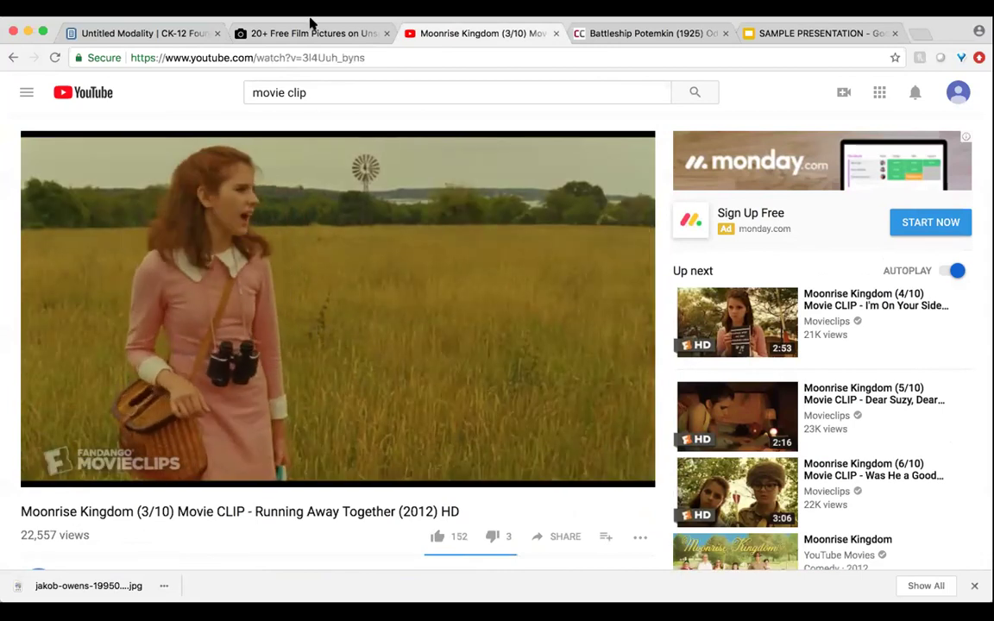
Return to the Syllabus 2018 editor in CK-12, paste the YouTube embed code into an embedded object, preview it, and insert it above the image.
left_click(140, 33)
left_click(478, 273)
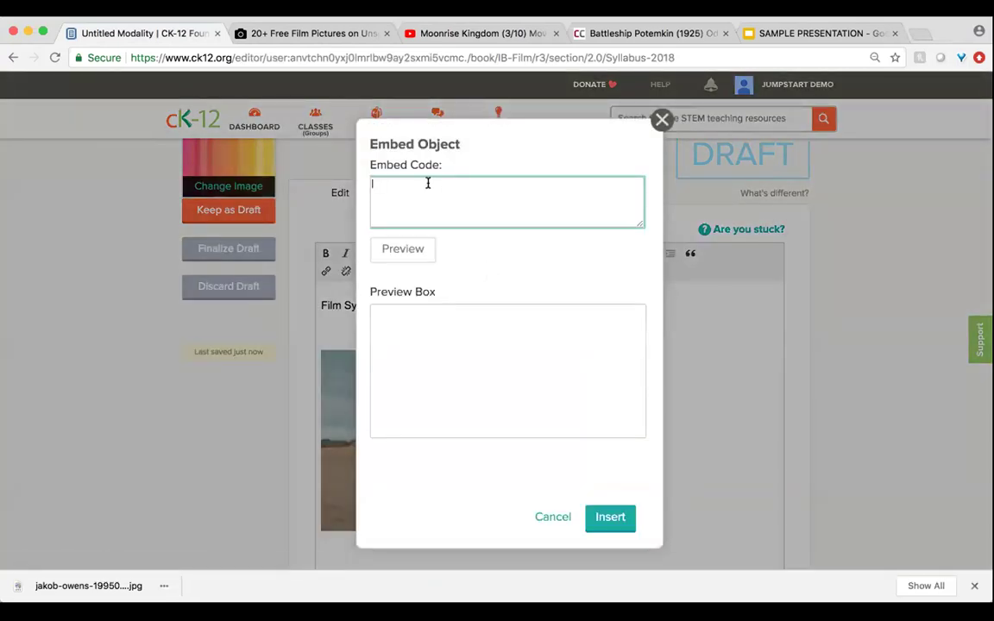
key("super+v")
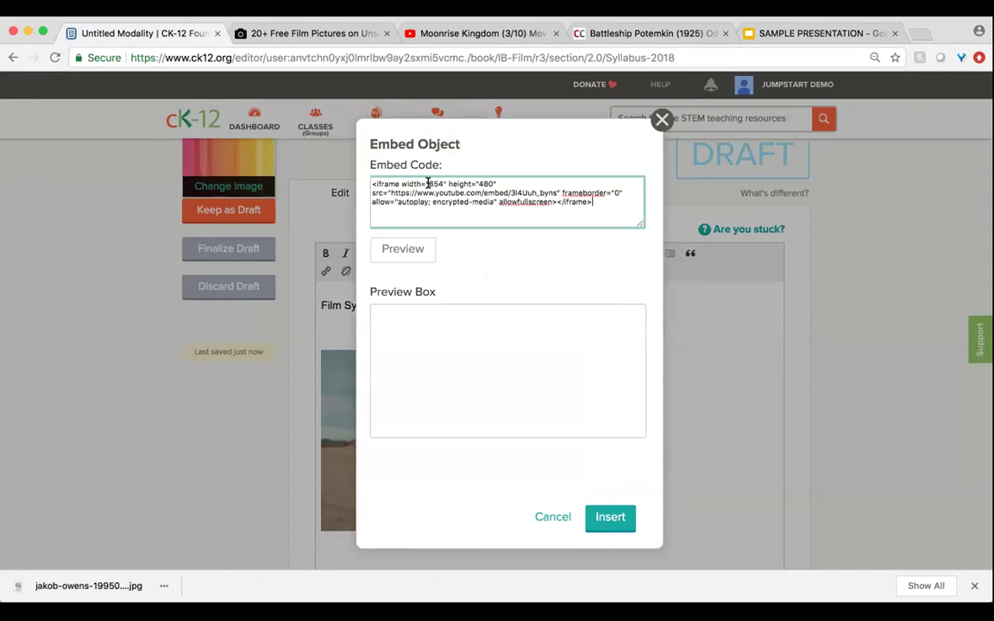
left_click(401, 249)
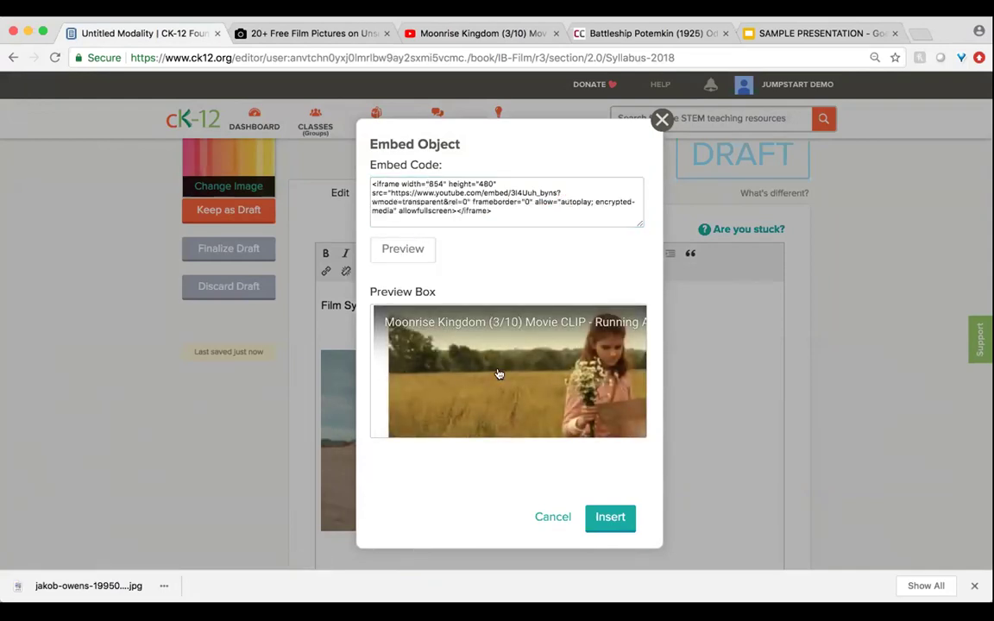
left_click(612, 518)
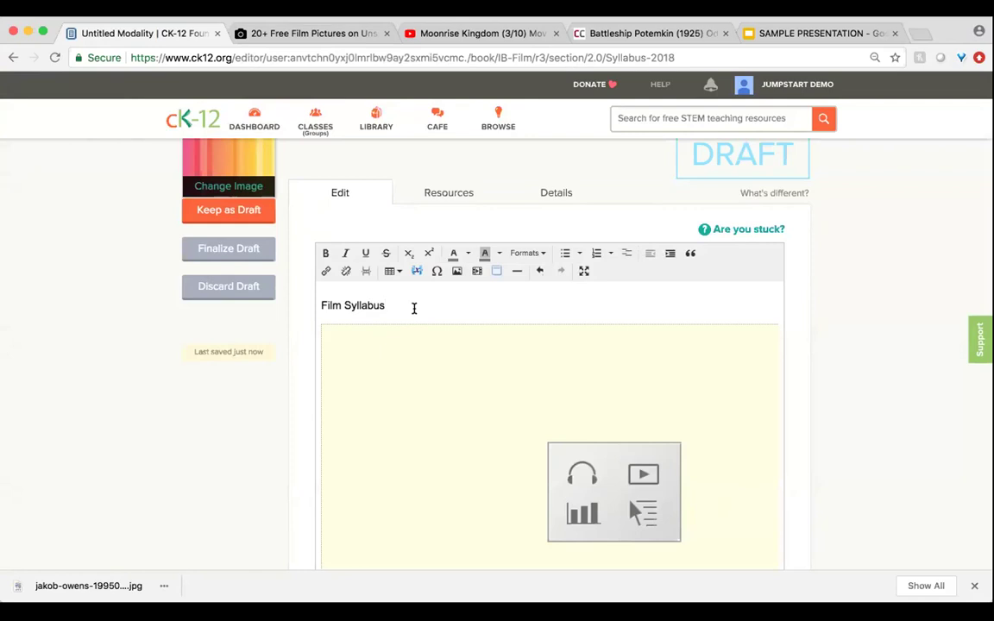
Finalize the Syllabus 2018 draft and review the embedded video, the clapper board image and its attributions on the reading page.
left_click(254, 251)
left_click(550, 386)
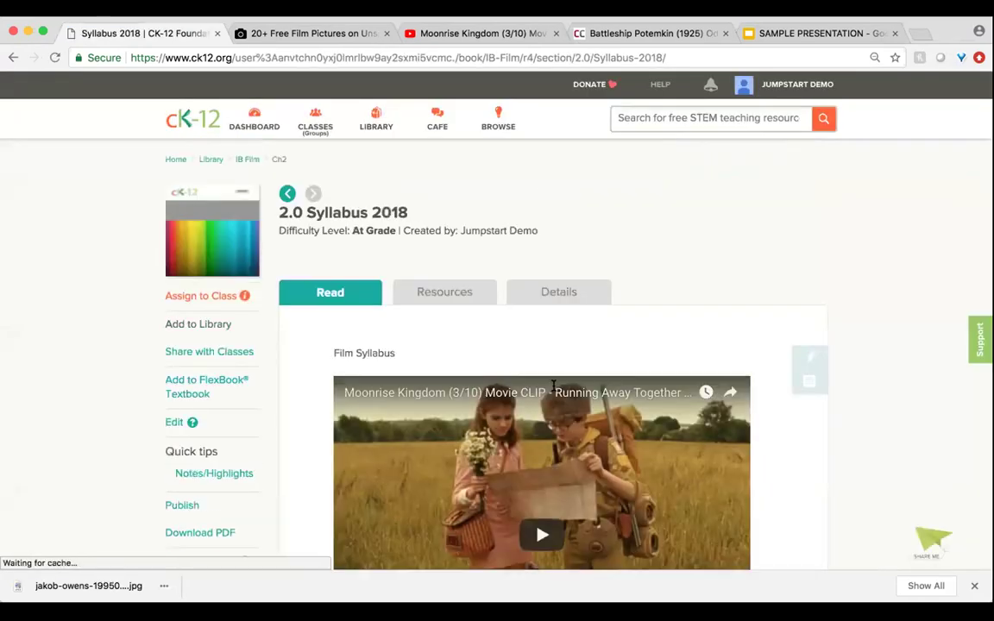
scroll(553, 386, "down", 5)
scroll(553, 386, "up", 3)
scroll(554, 386, "down", 5)
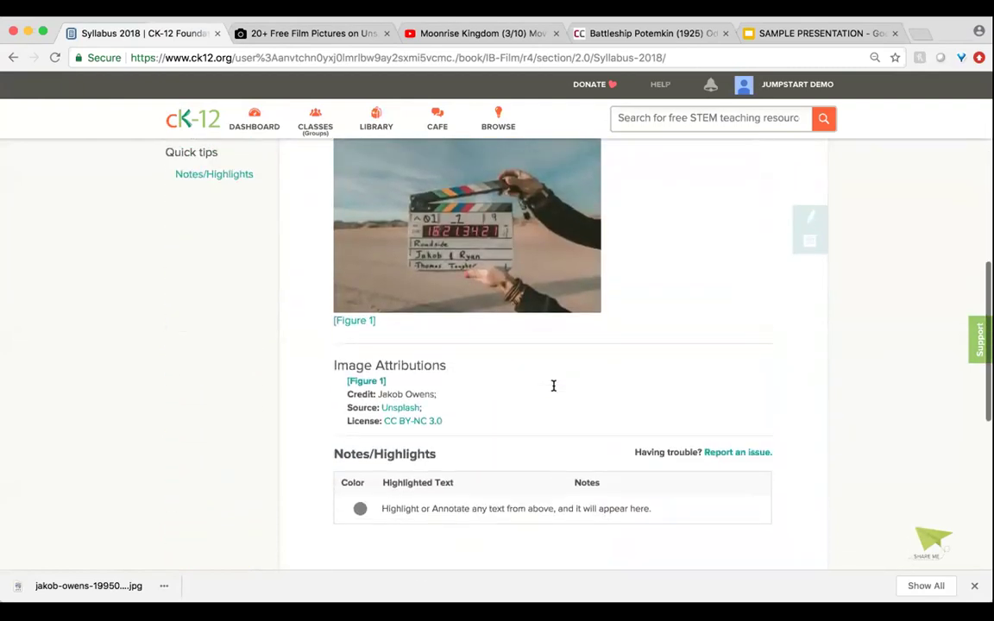
scroll(553, 386, "up", 2)
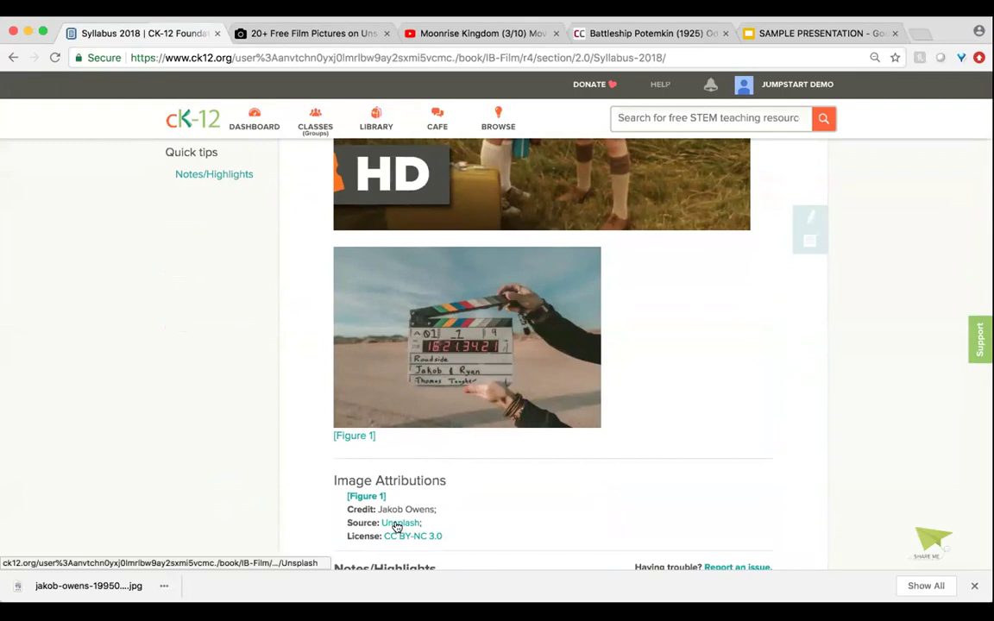
scroll(399, 528, "up", 4)
scroll(339, 291, "up", 2)
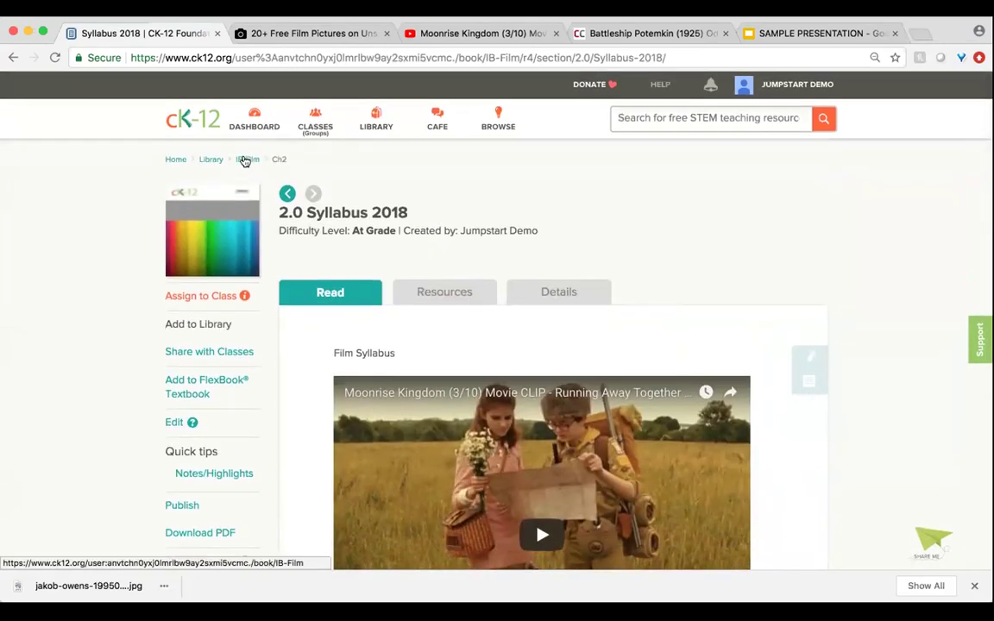
Edit the IB Film FlexBook's table of contents so that Syllabus 2018 is nested under the Film Syllabus chapter, and save the book.
left_click(246, 159)
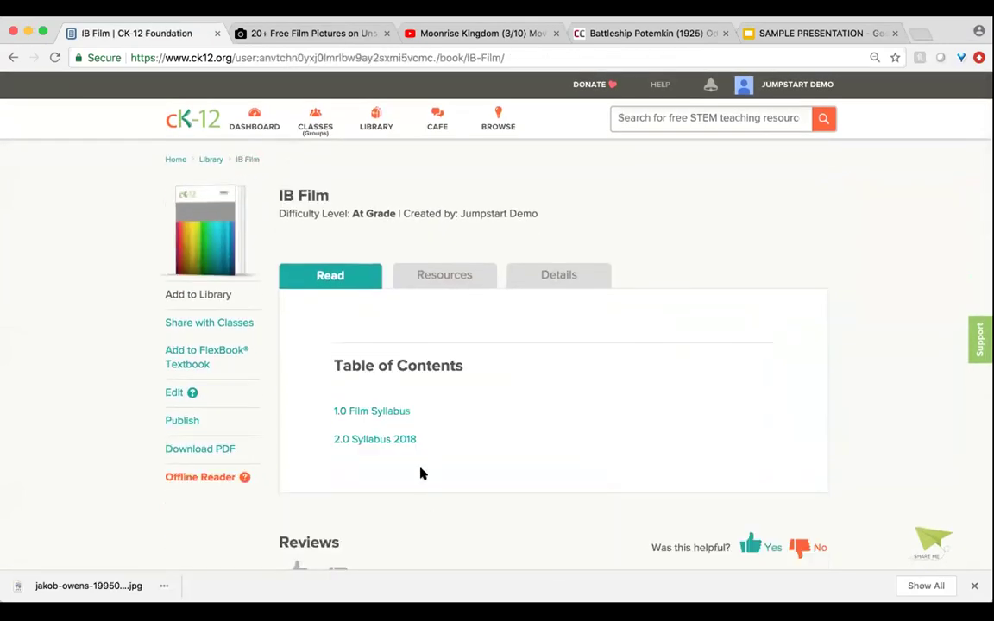
left_click(179, 393)
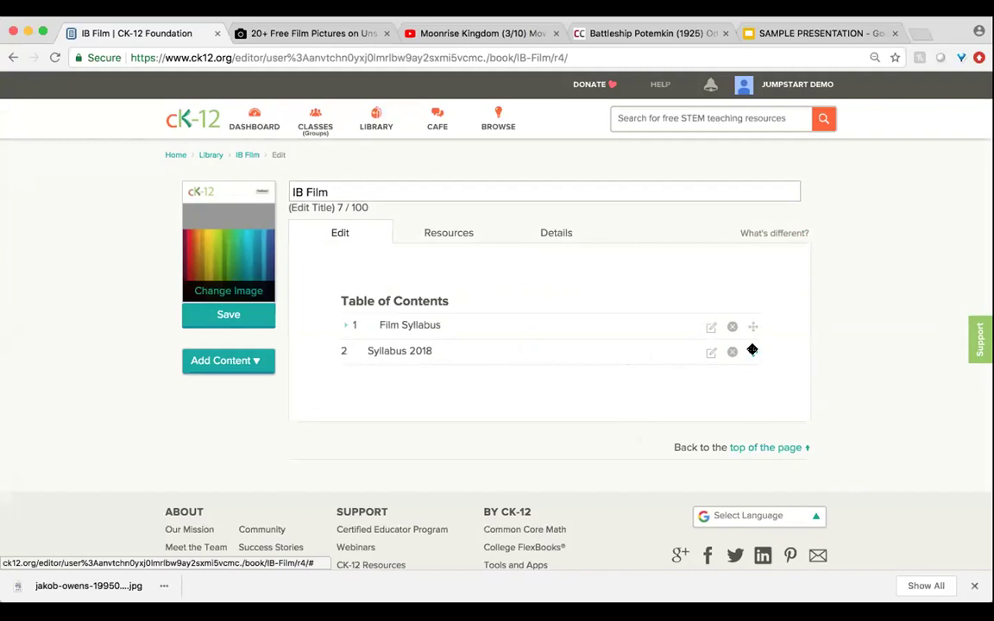
left_click(346, 326)
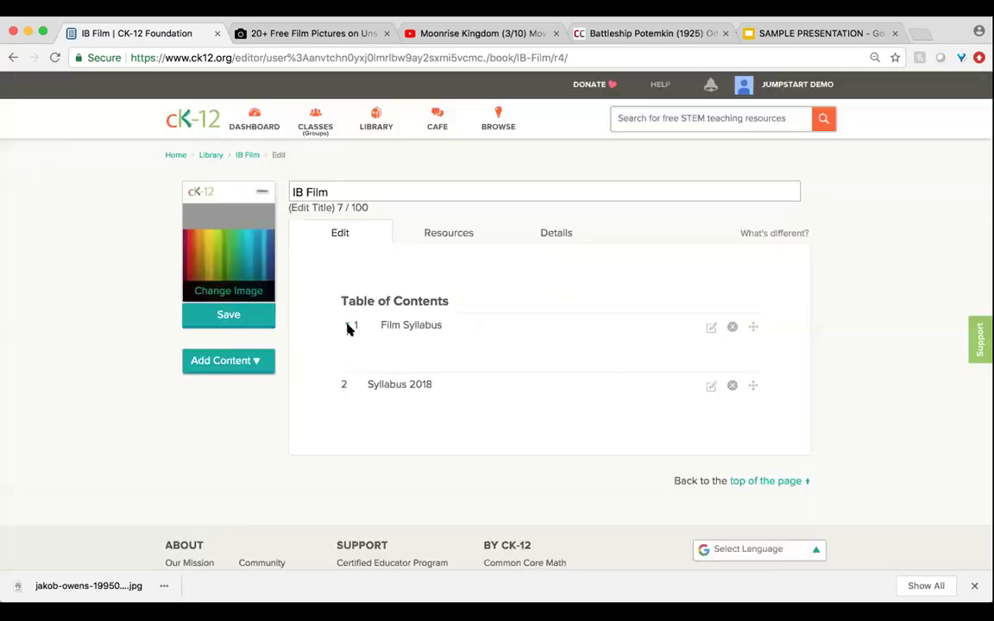
left_click_drag(750, 384, 759, 352)
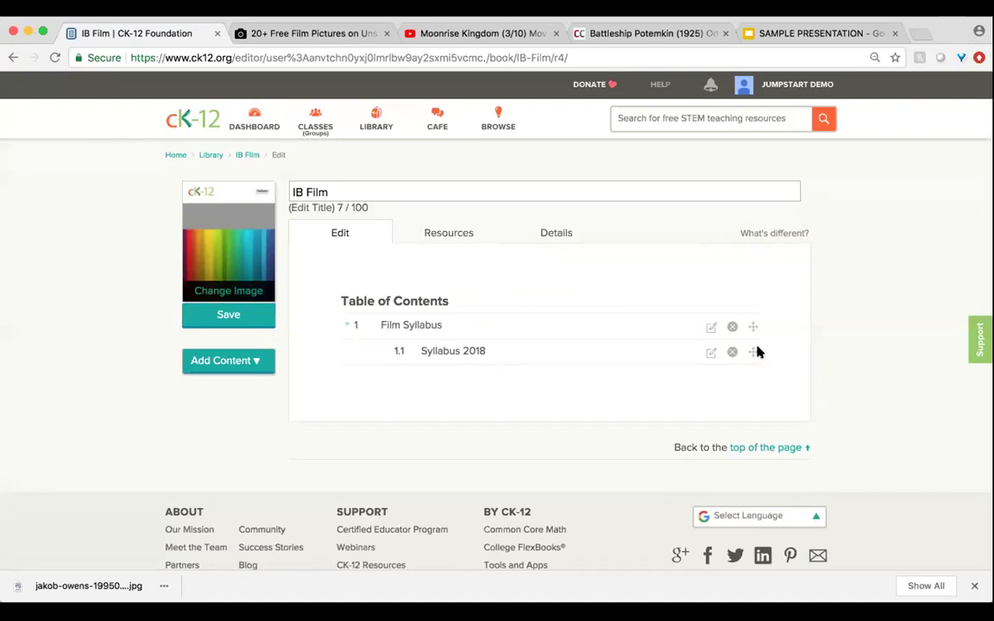
left_click(228, 315)
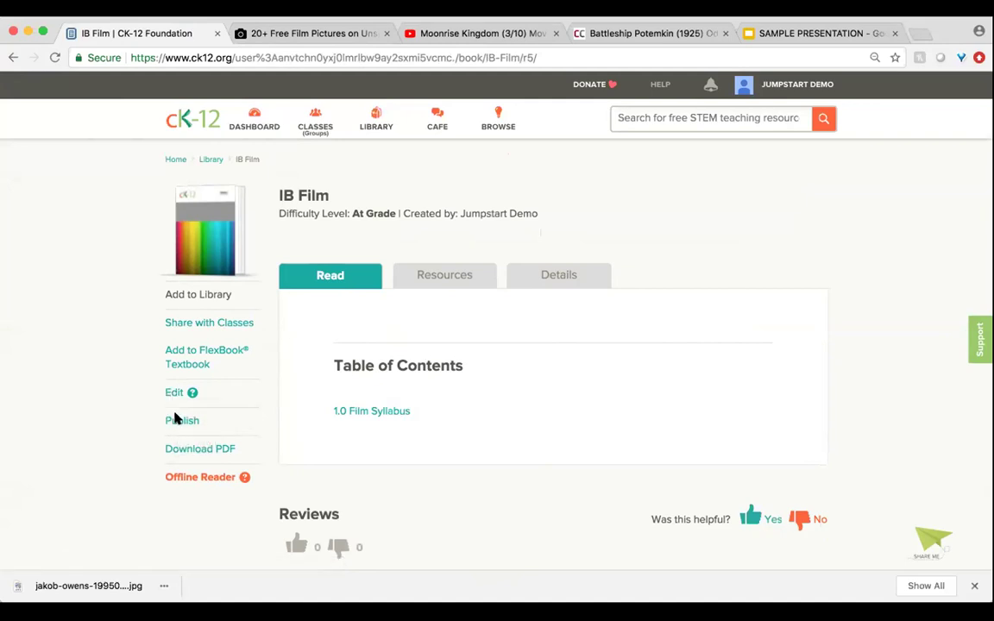
Switch to the Keynote presentation, play it from the Q&A slide, and advance to the Resource Page slide.
left_click(448, 53)
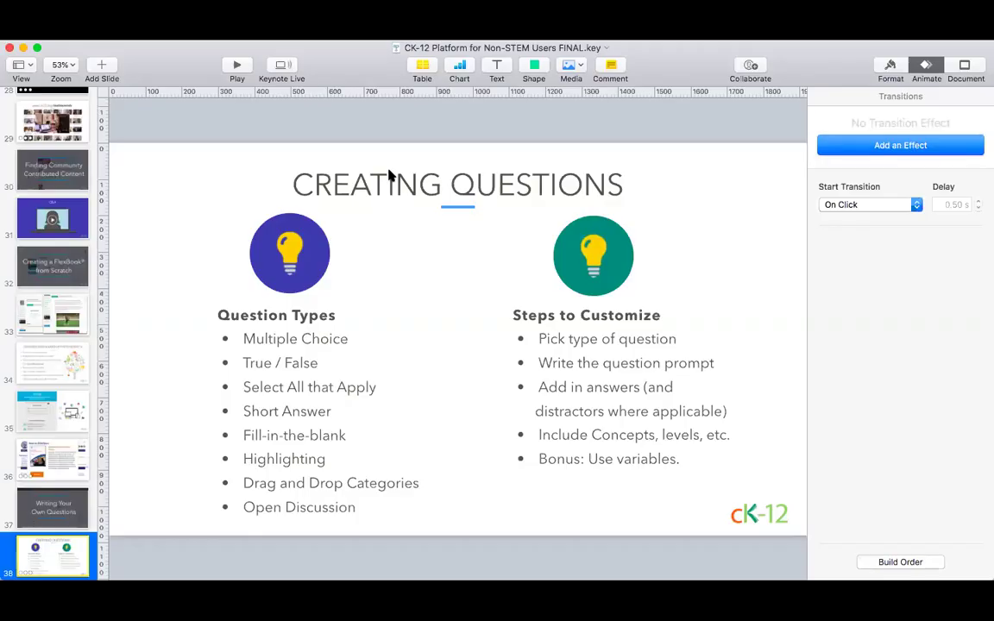
scroll(35, 561, "down", 5)
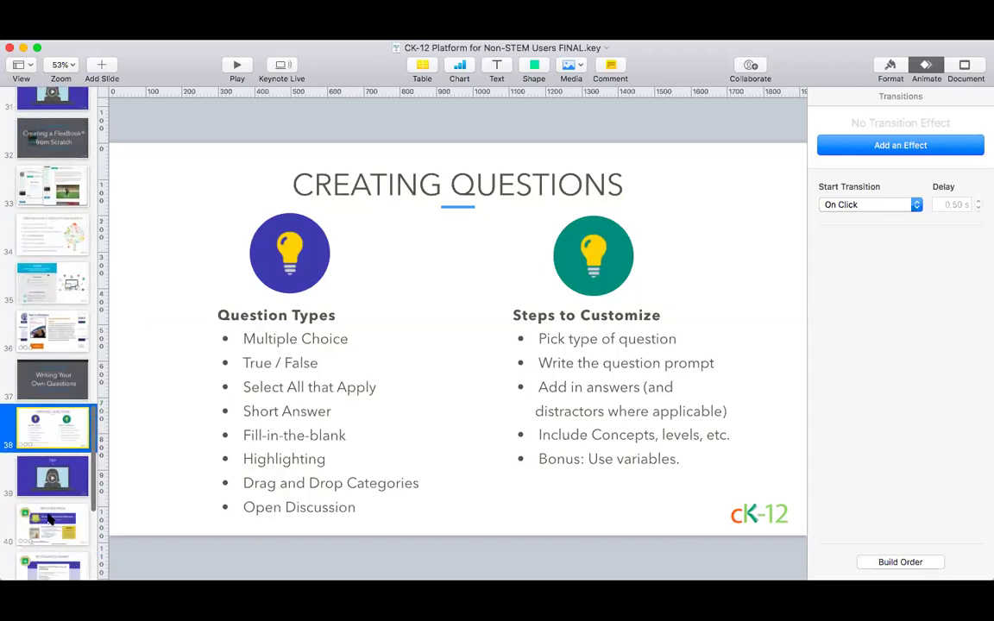
left_click(49, 472)
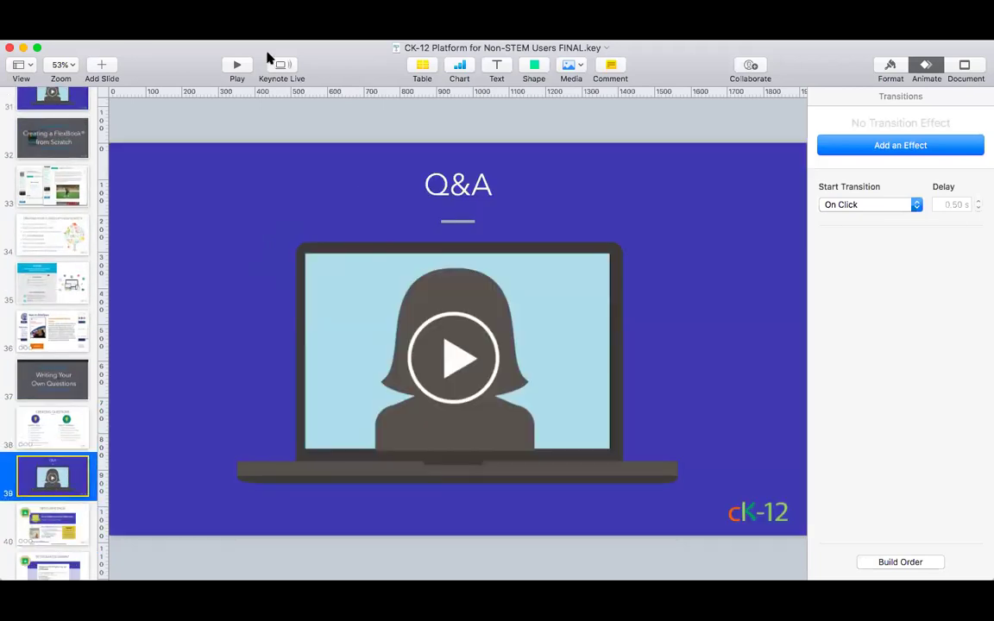
left_click(231, 63)
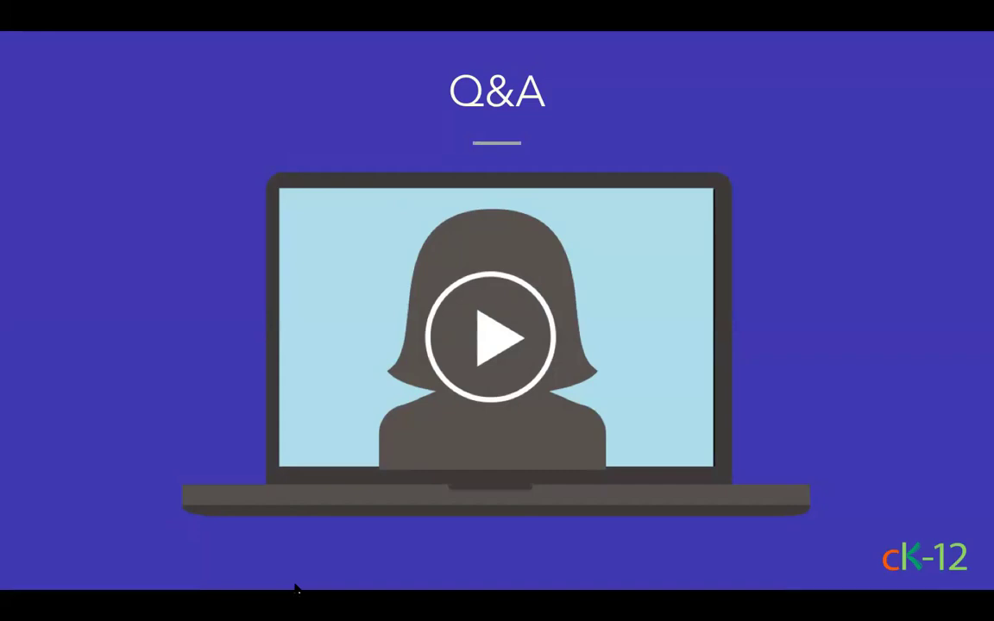
left_click(401, 495)
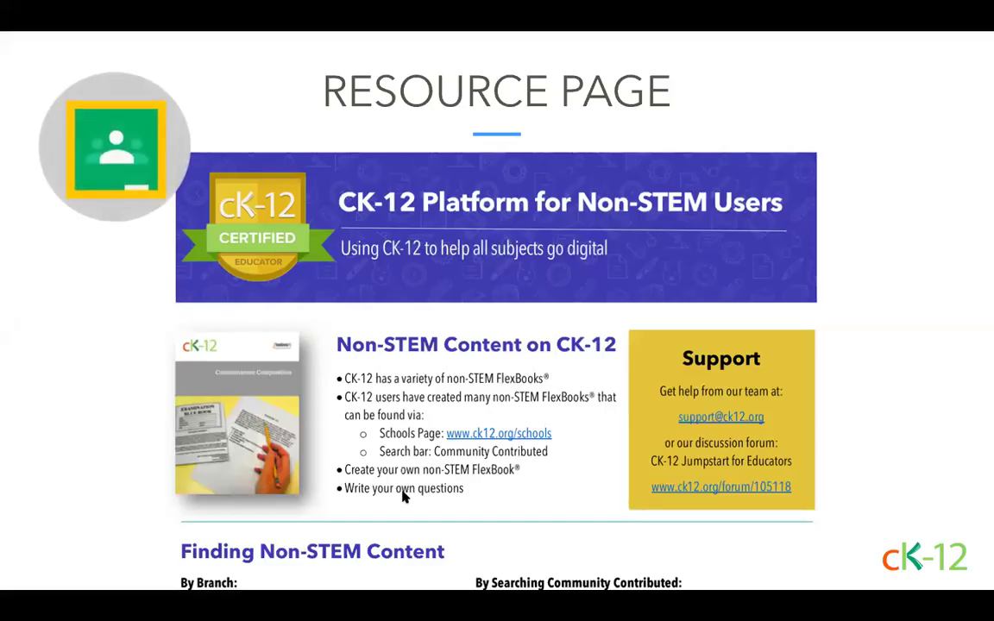
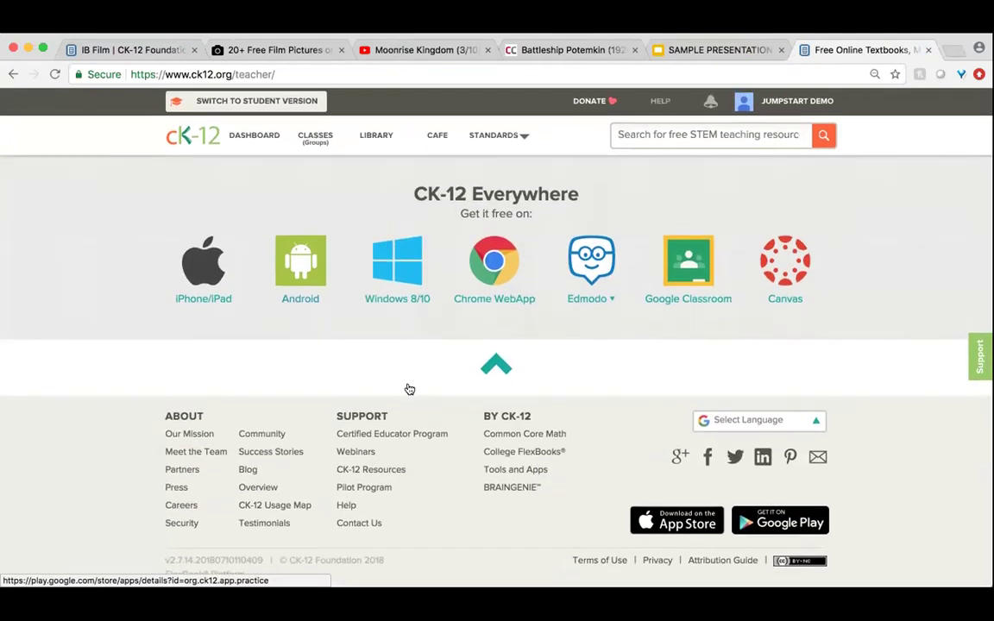
Open the Tools and Apps page from the CK-12 teacher home page.
left_click(525, 470)
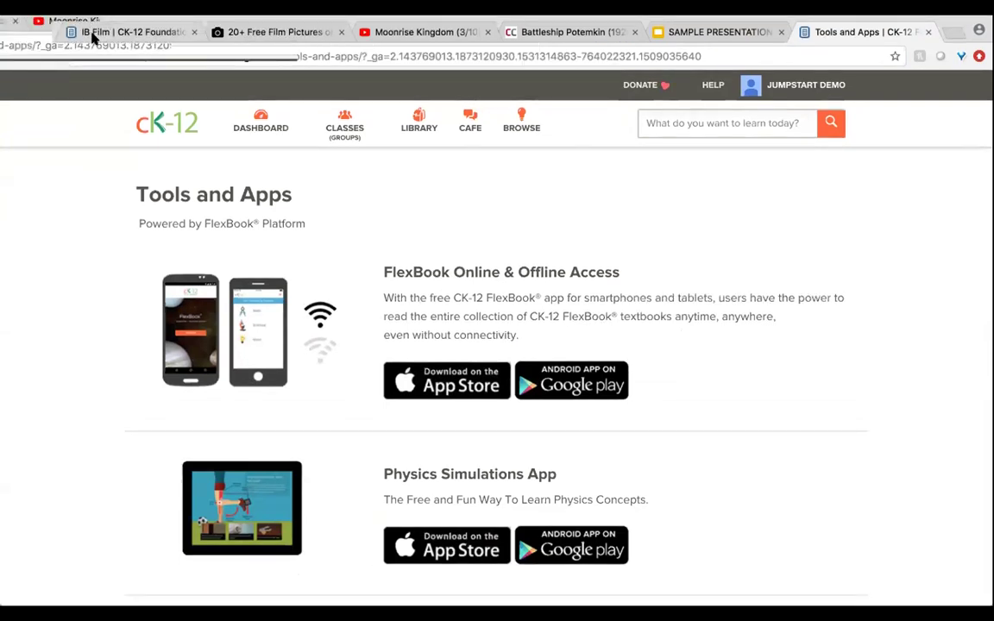
Return to the IB Film FlexBook, view its Offline Reader options, and go back to the previous page.
left_click(95, 50)
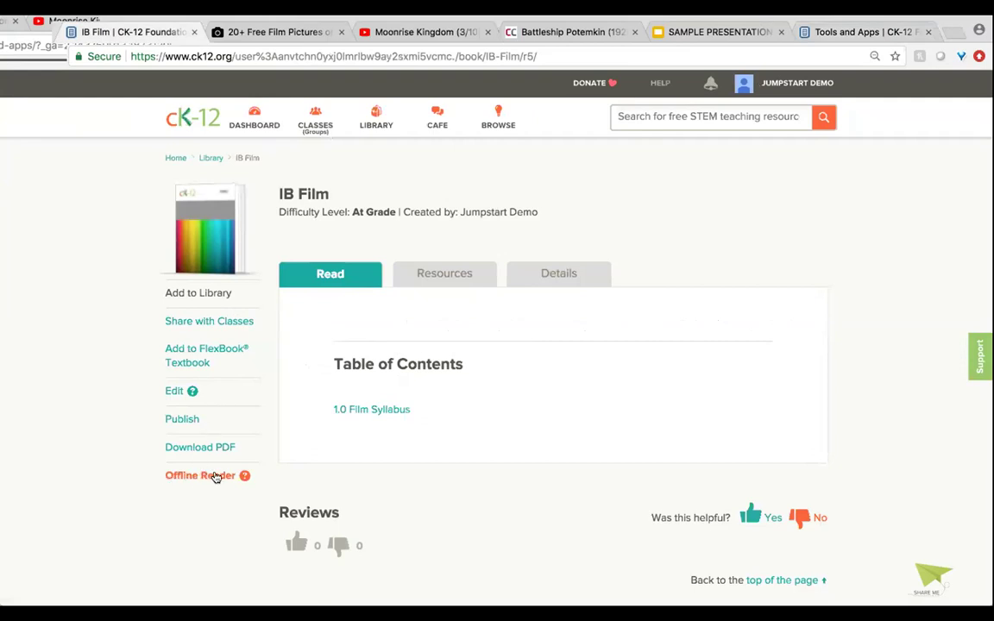
mouse_move(244, 478)
left_click(208, 479)
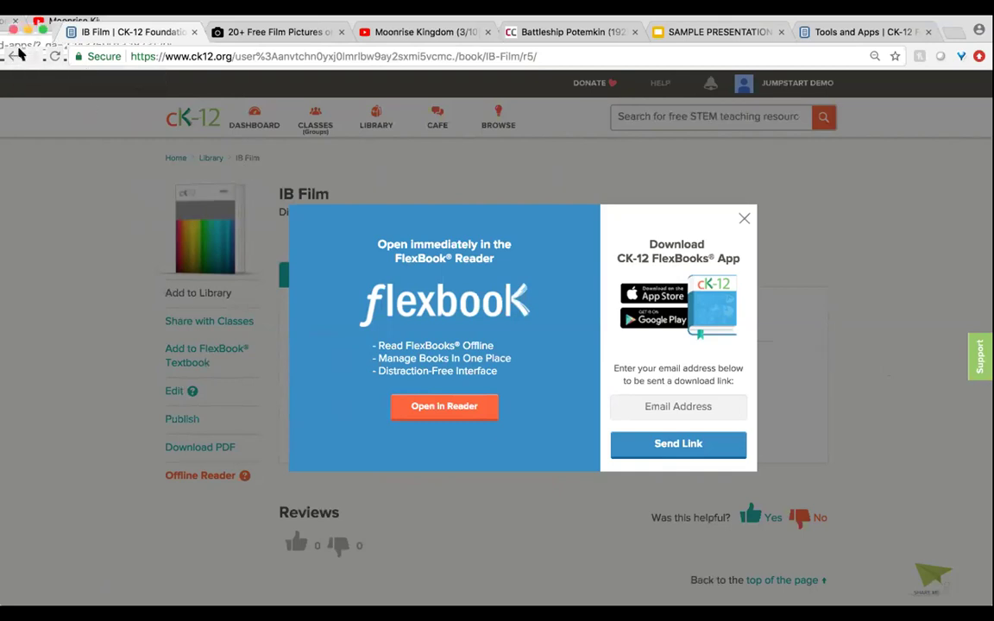
left_click(15, 54)
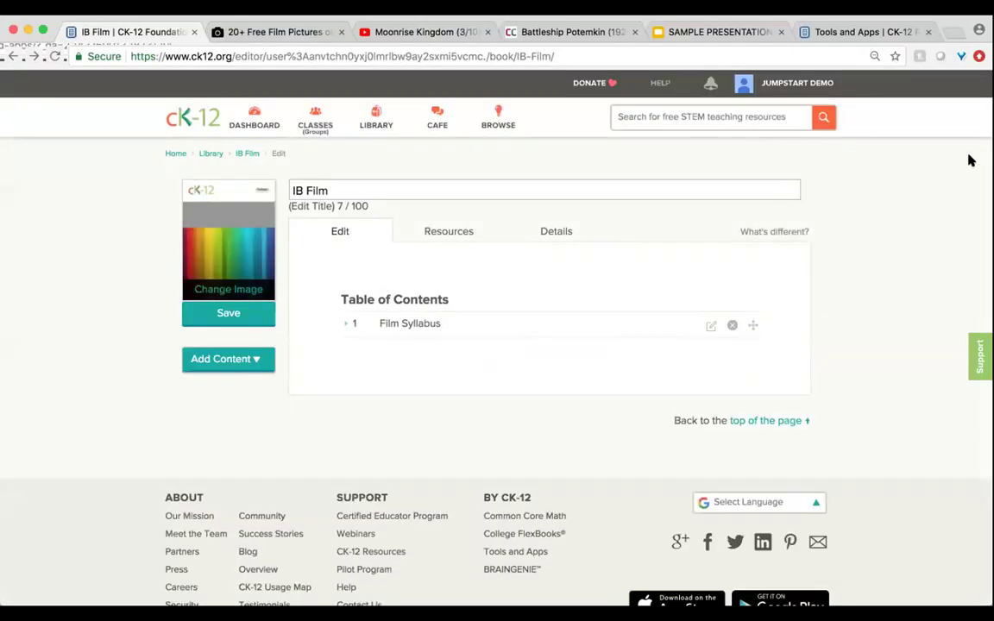
Open the Library and start creating a new quiz.
left_click(377, 119)
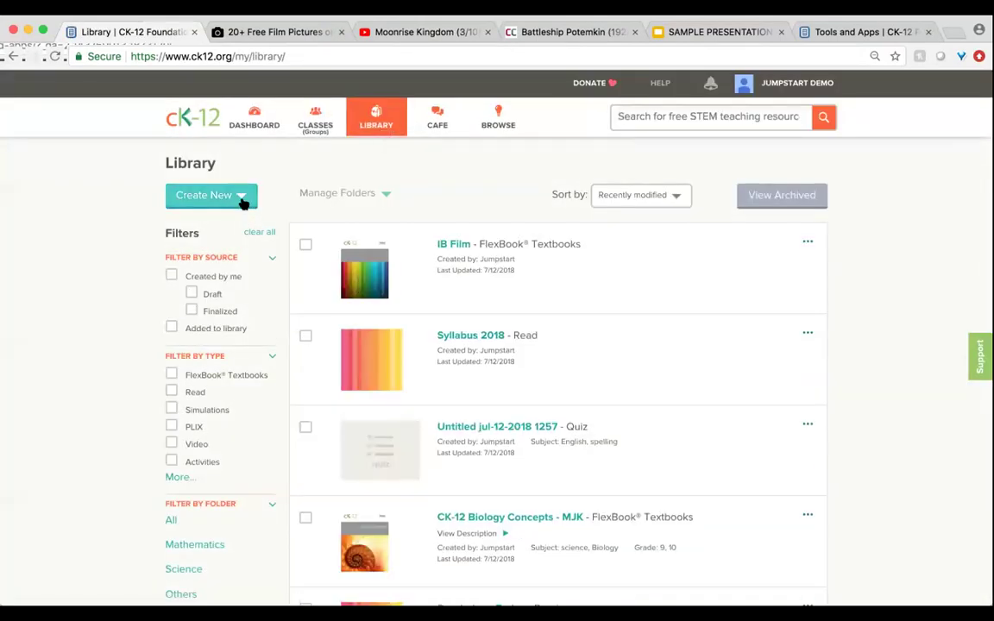
left_click(243, 198)
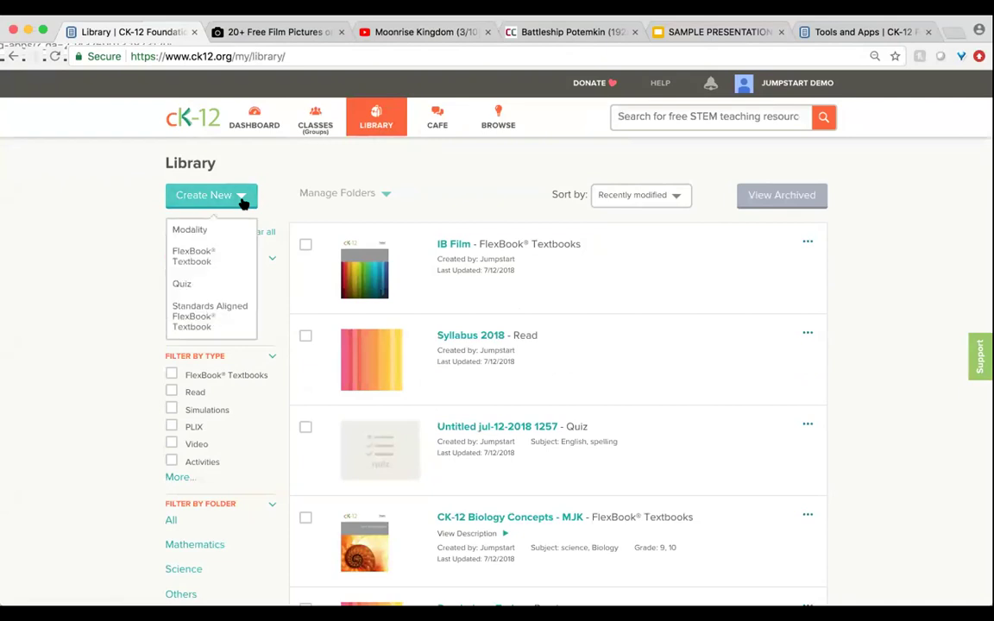
left_click(216, 289)
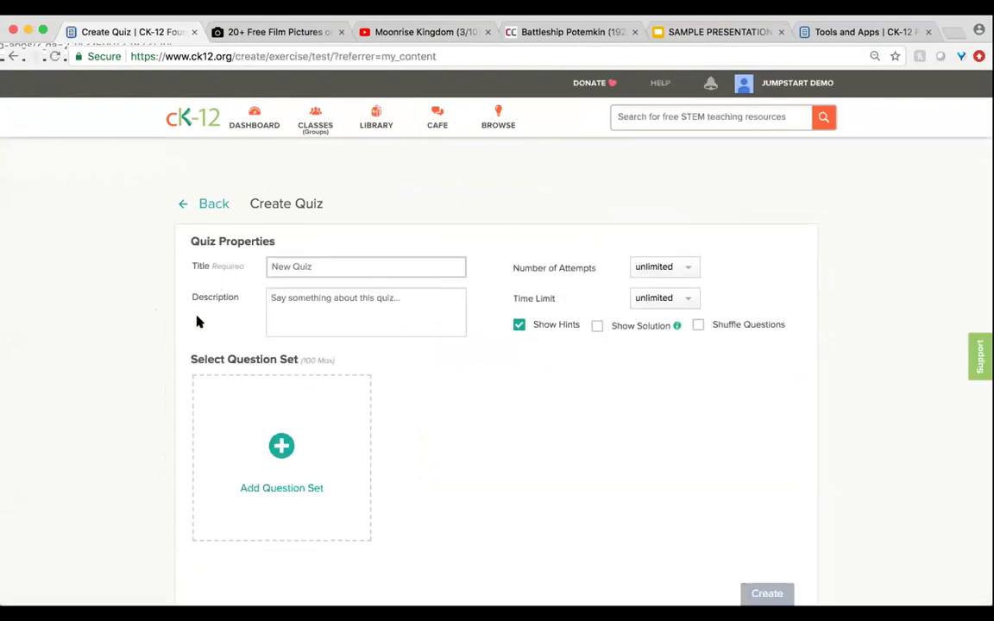
scroll(123, 353, "up", 1)
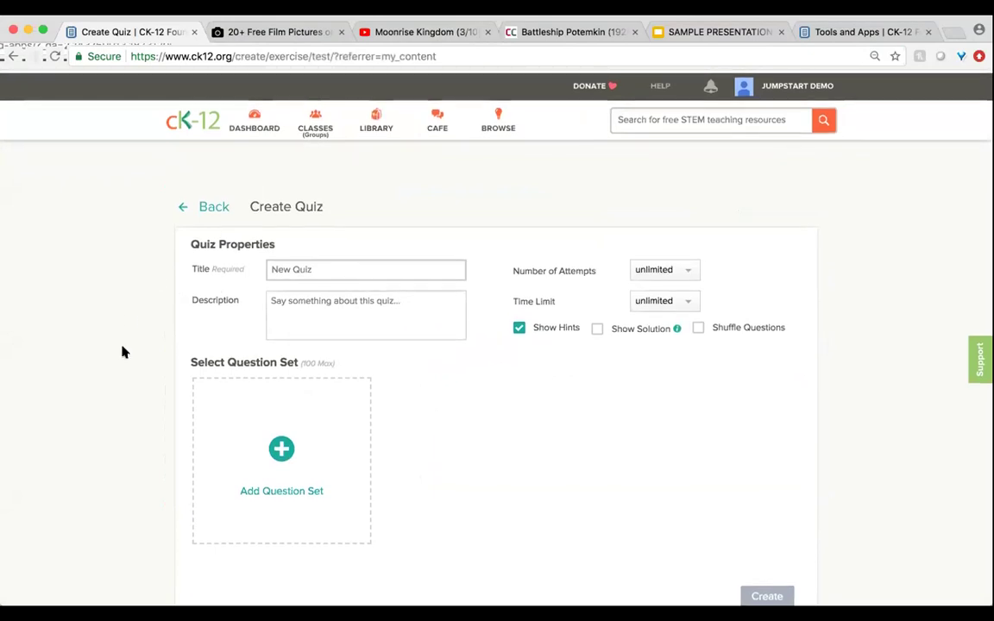
scroll(123, 352, "down", 1)
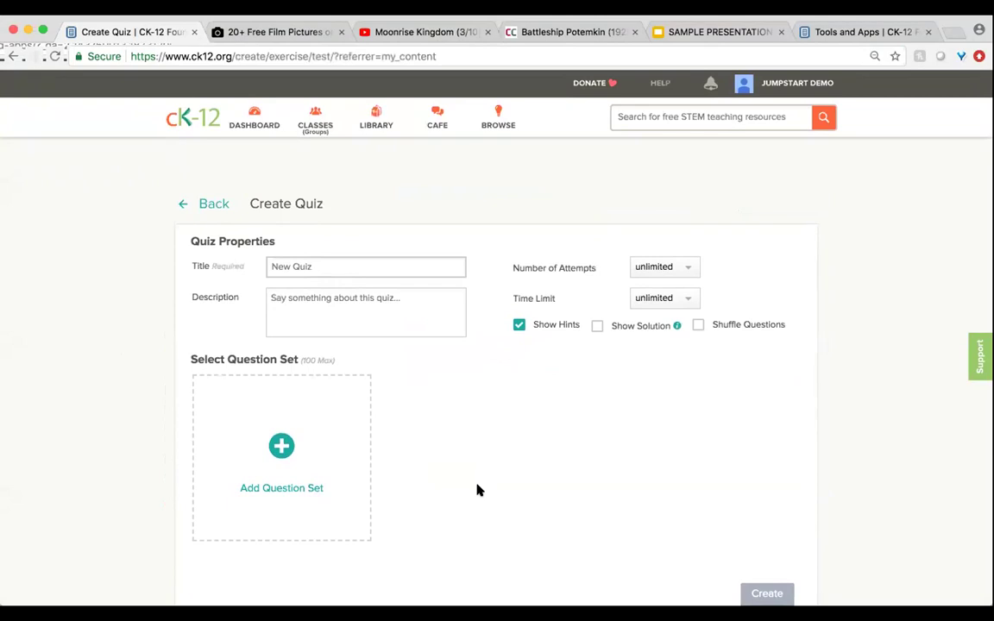
Add the Higher Order One Digit Multiplication Word Problems question set from Mathematics, Arithmetic, Whole Numbers, Multiplication to the quiz.
left_click(280, 447)
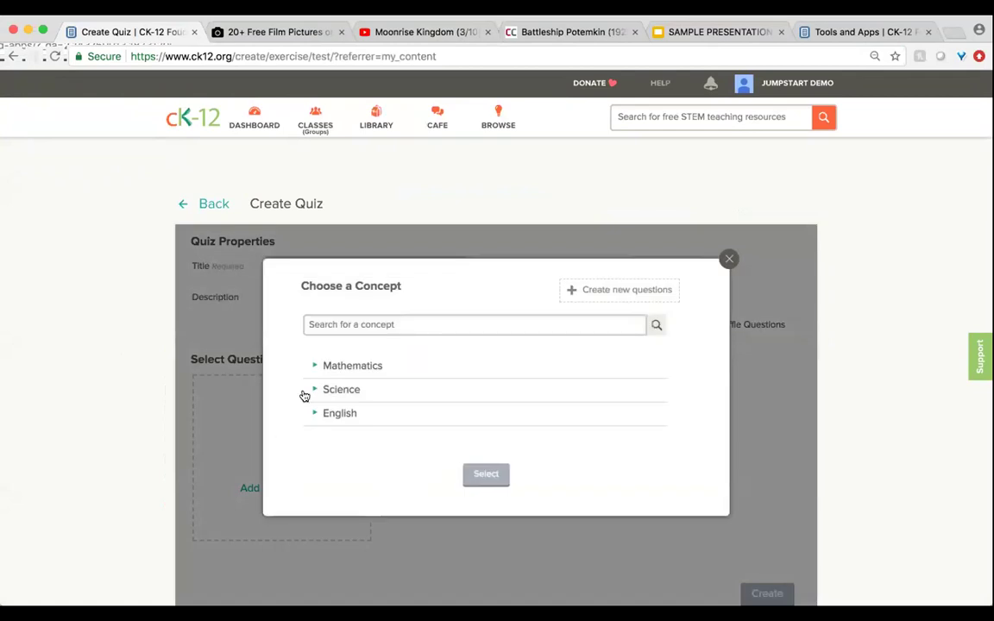
left_click(315, 367)
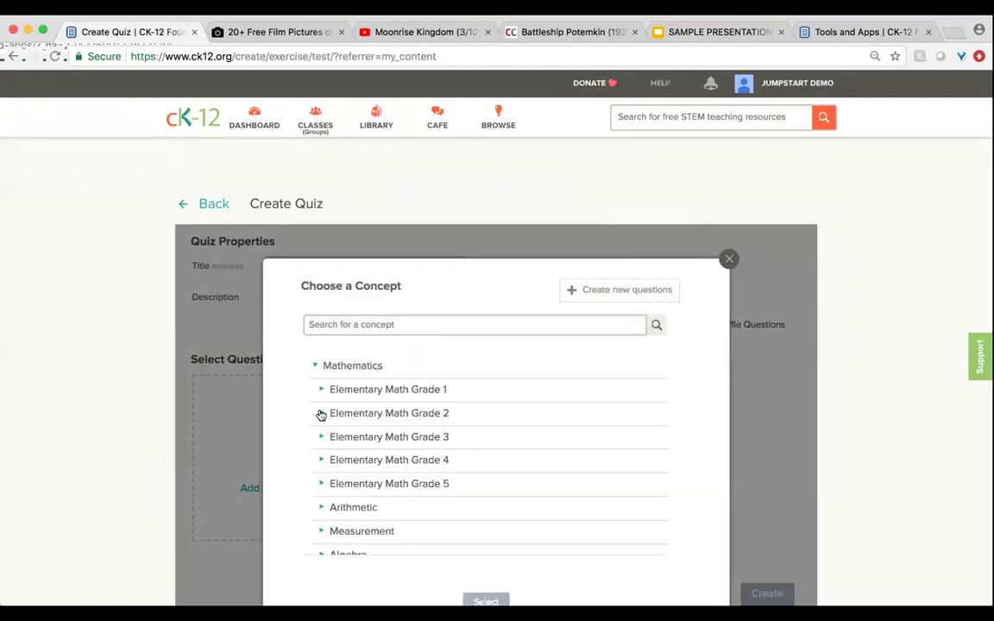
left_click(320, 508)
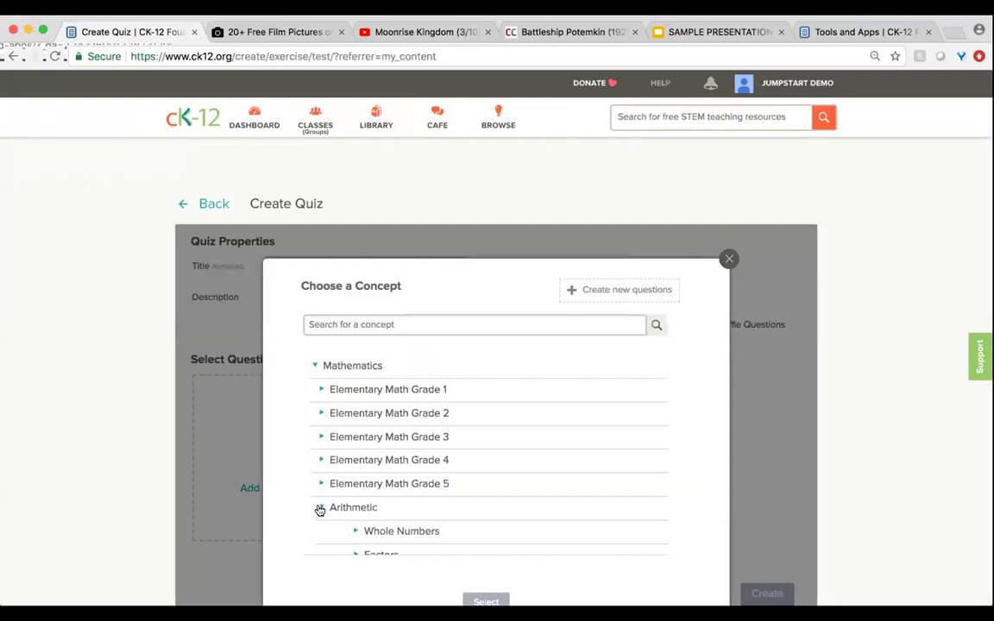
scroll(328, 502, "down", 3)
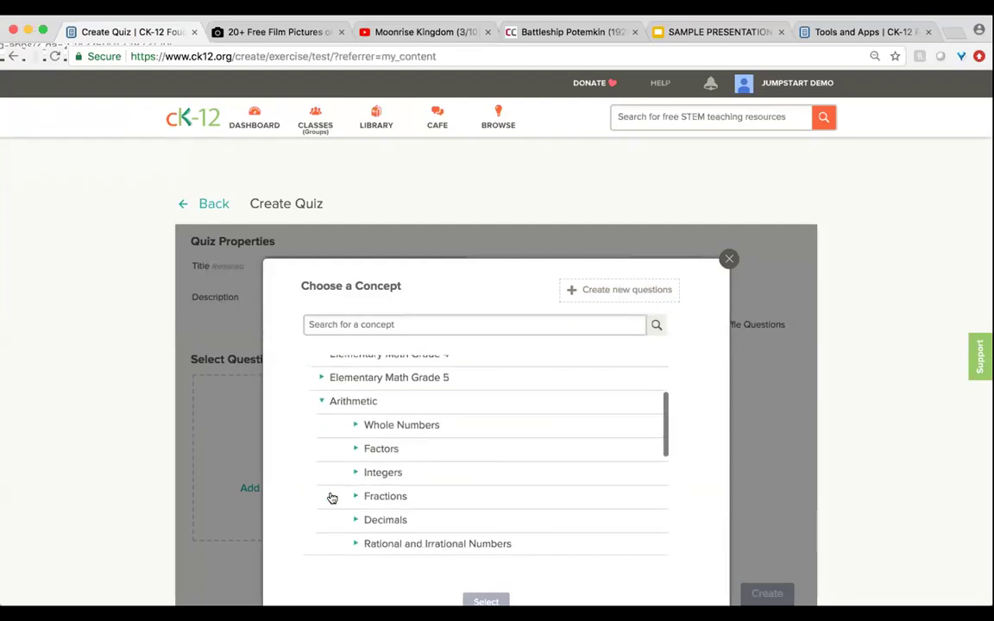
left_click(382, 427)
left_click(383, 497)
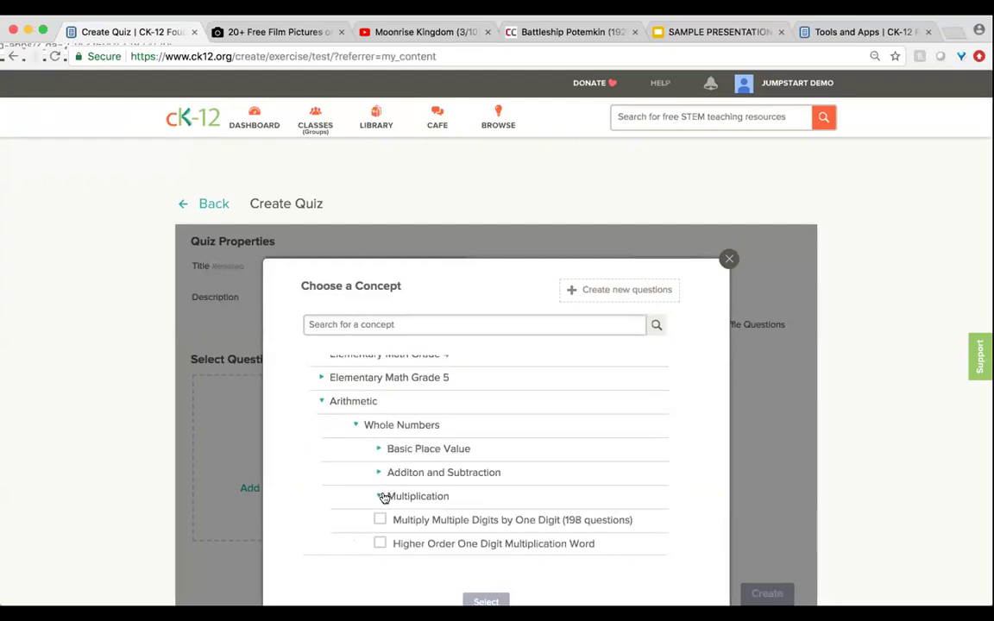
scroll(380, 518, "down", 3)
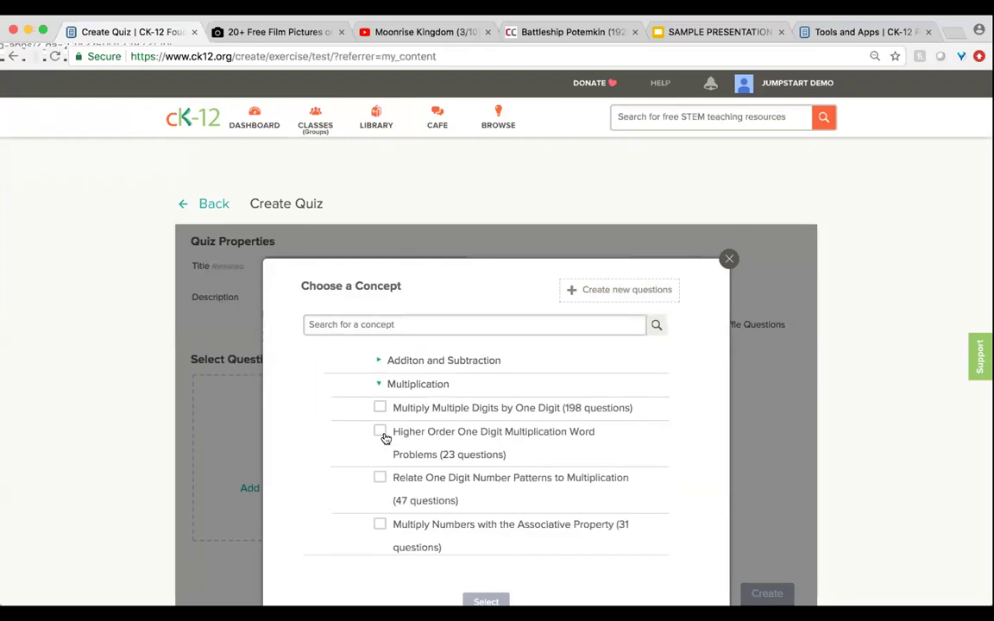
left_click(383, 433)
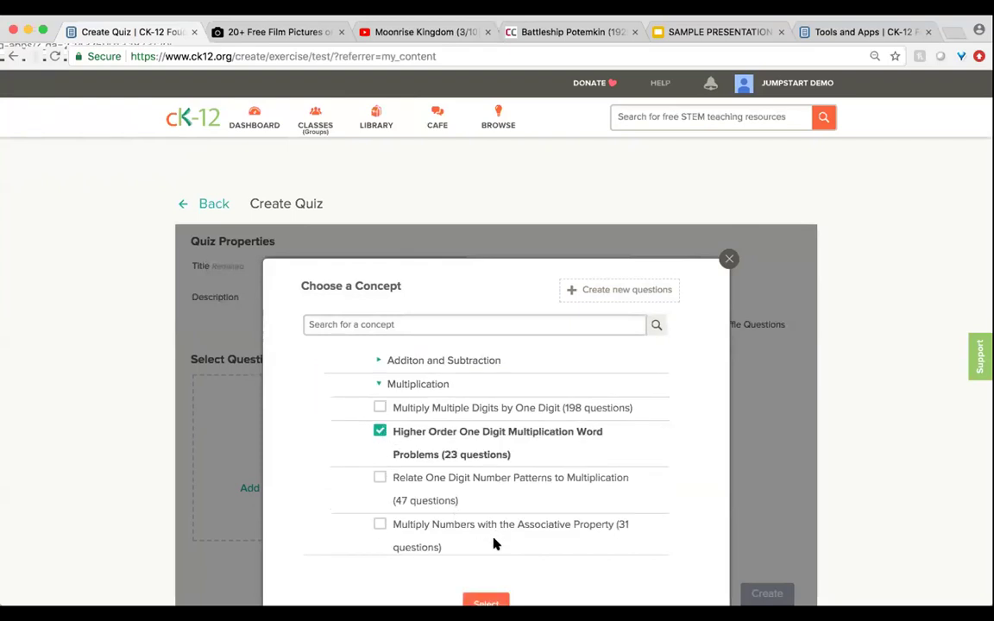
left_click(487, 601)
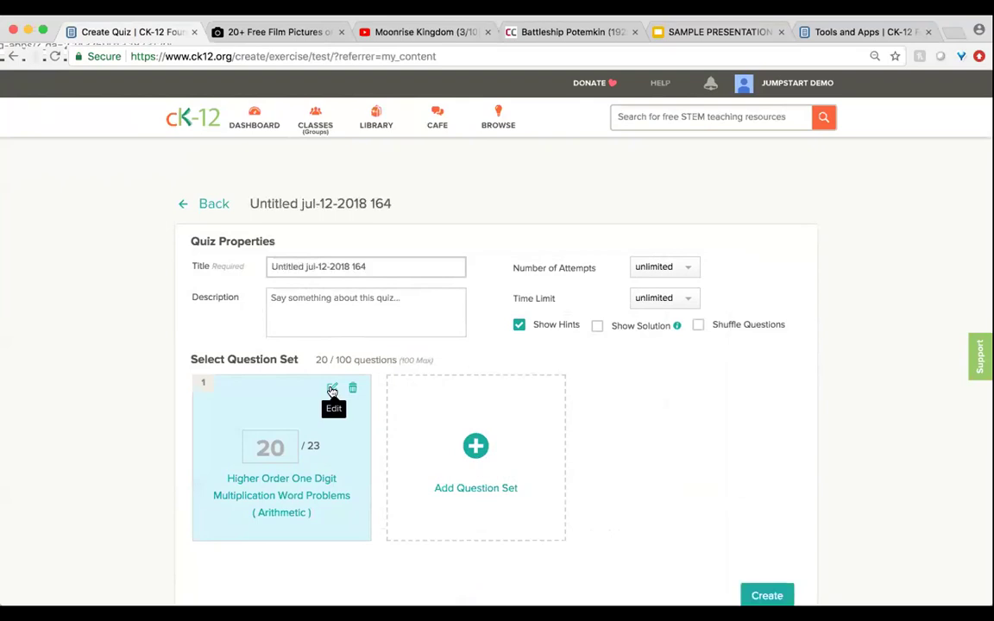
Edit the multiplication question set so that only question 1, about the elephant in a zoo, is included.
left_click(332, 390)
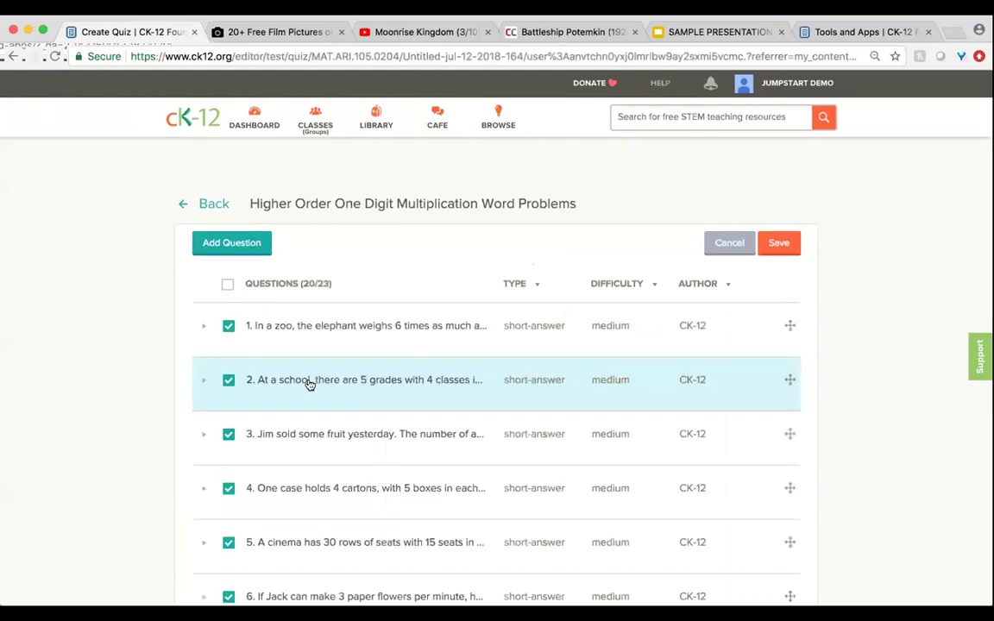
scroll(194, 377, "down", 1)
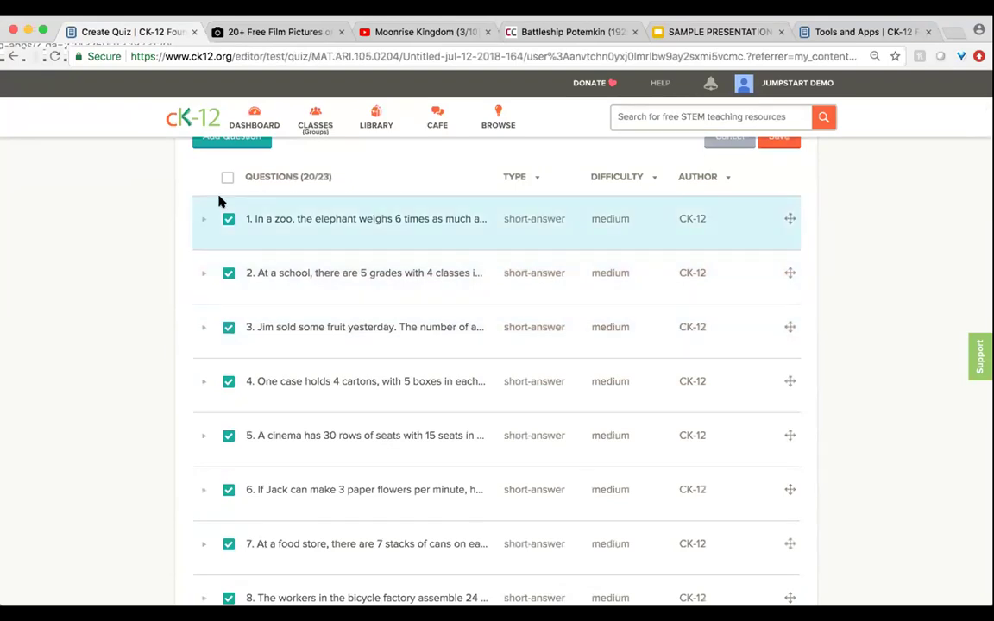
left_click(227, 177)
left_click(227, 177)
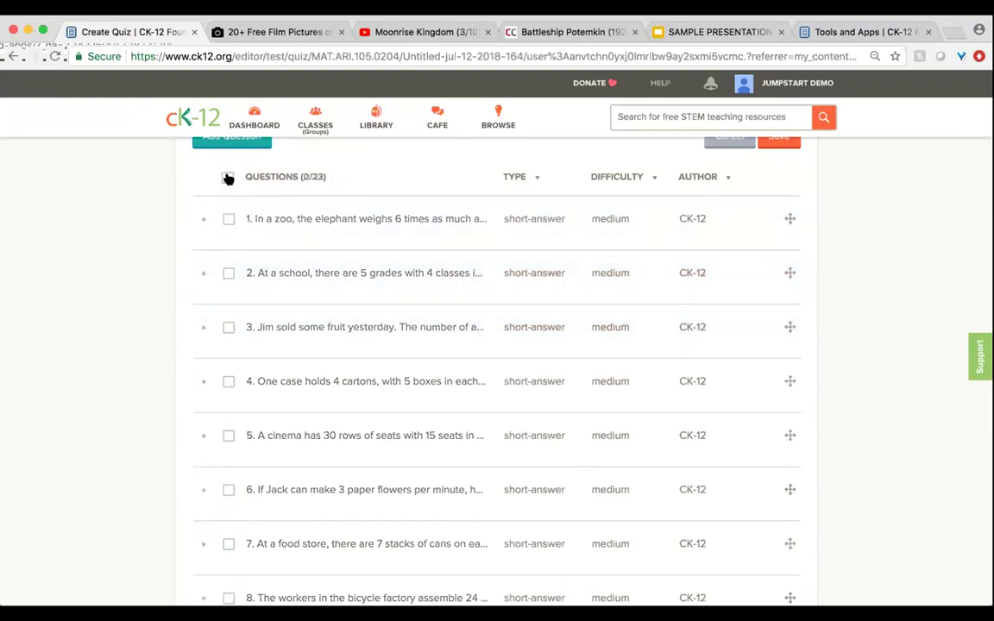
left_click(228, 219)
left_click(228, 220)
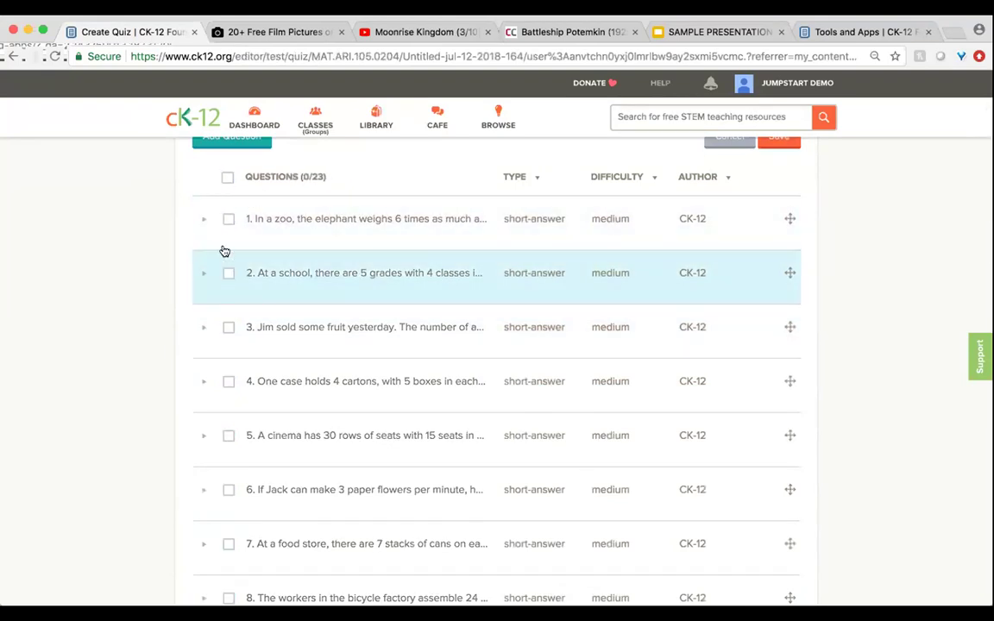
left_click(228, 219)
scroll(230, 221, "up", 2)
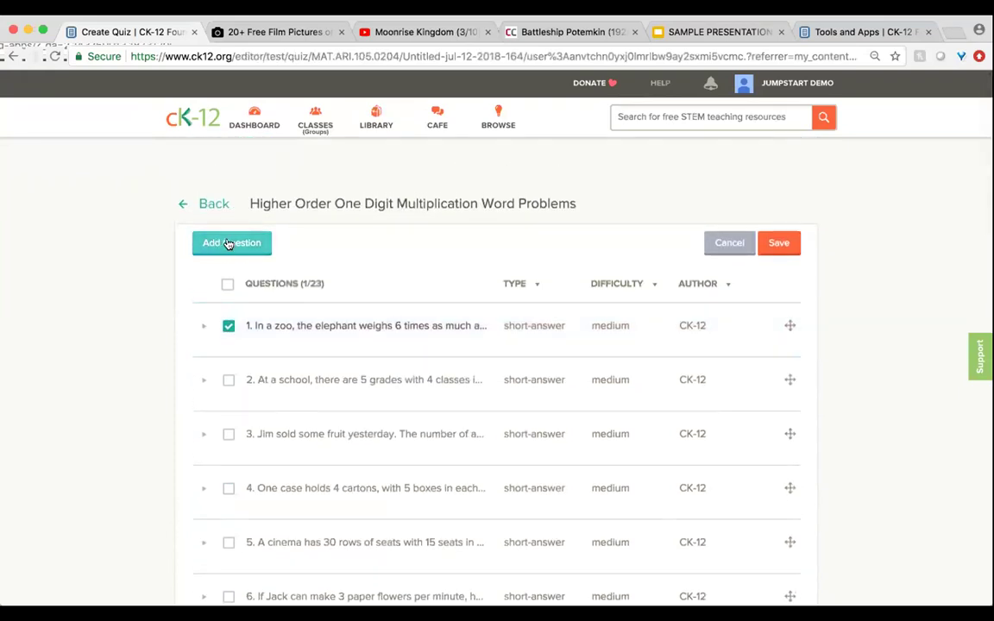
Add a custom question to the set, trying the Select All That Apply type before choosing True/False.
left_click(228, 243)
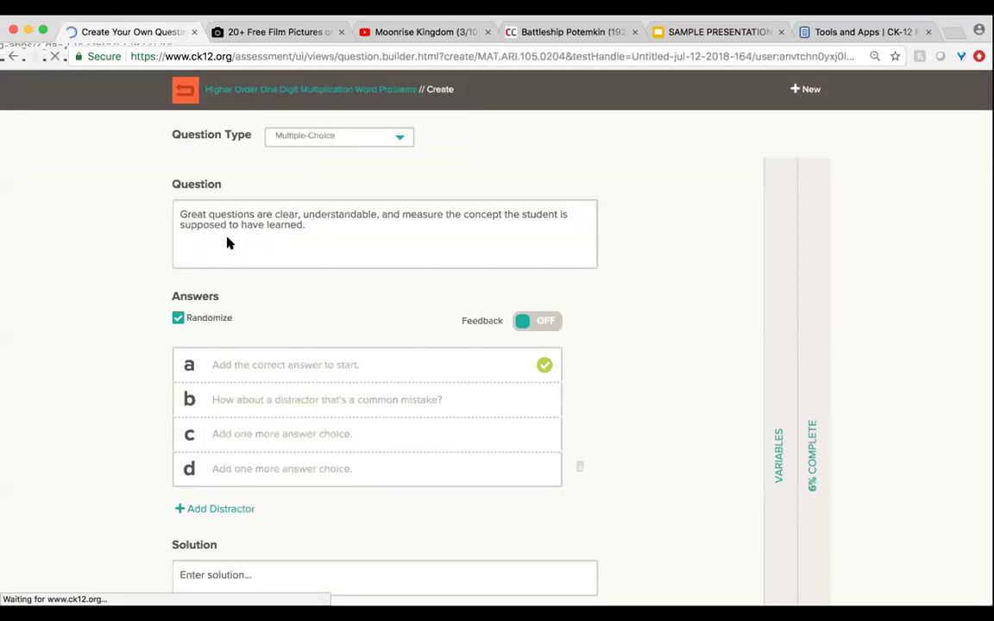
left_click(401, 139)
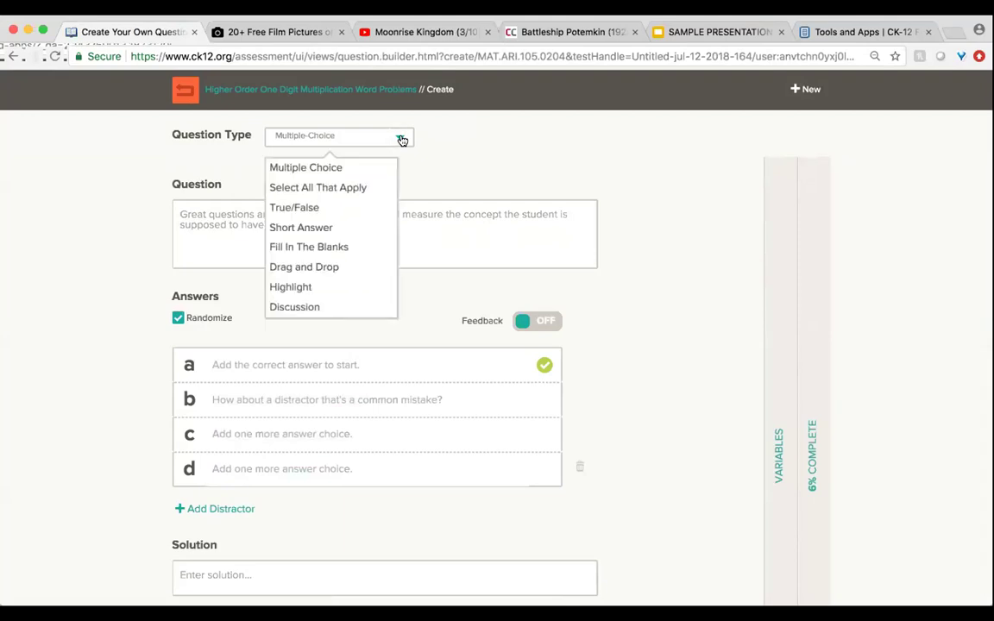
left_click(359, 188)
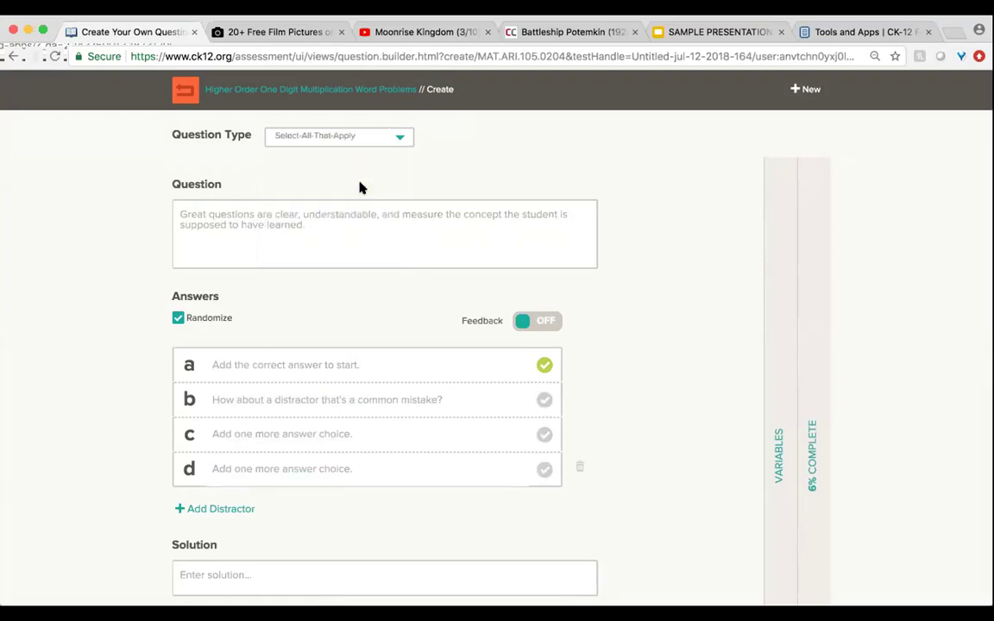
left_click(397, 139)
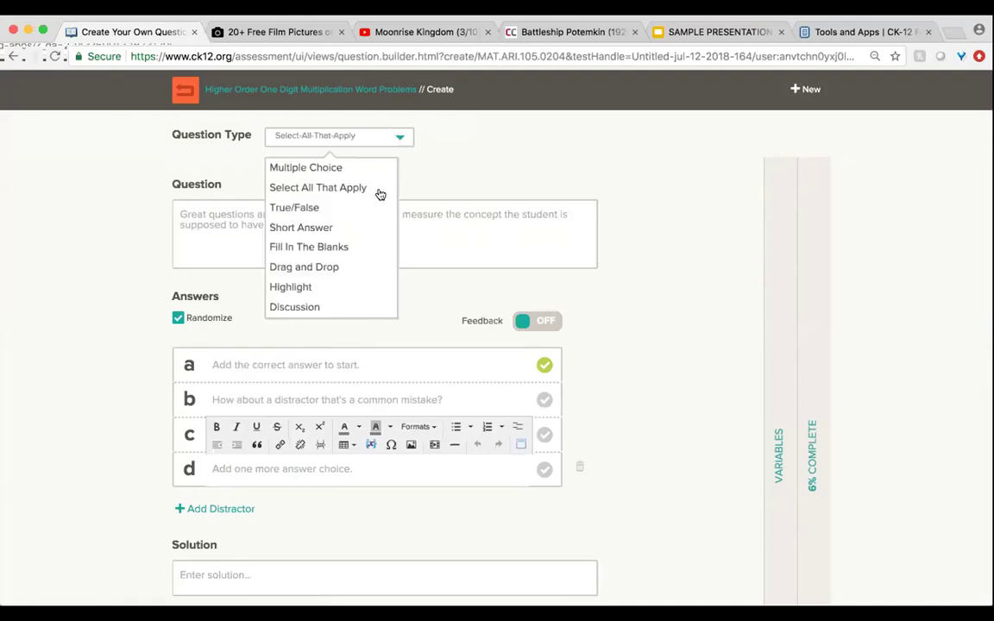
left_click(378, 205)
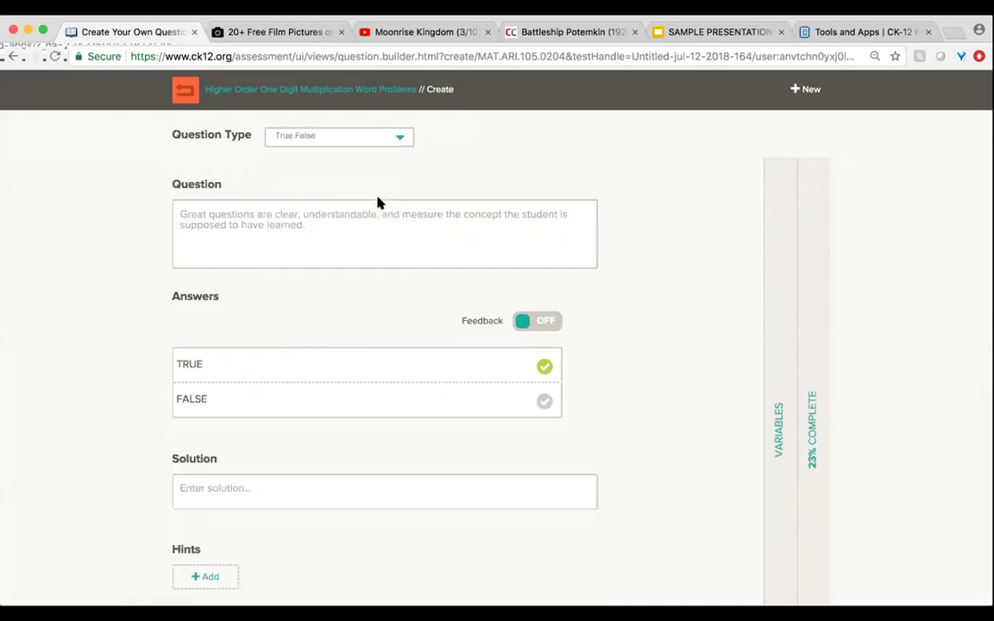
Change the question type to Drag and Drop, accept the loss of response data, and look over the form.
left_click(397, 138)
left_click(366, 260)
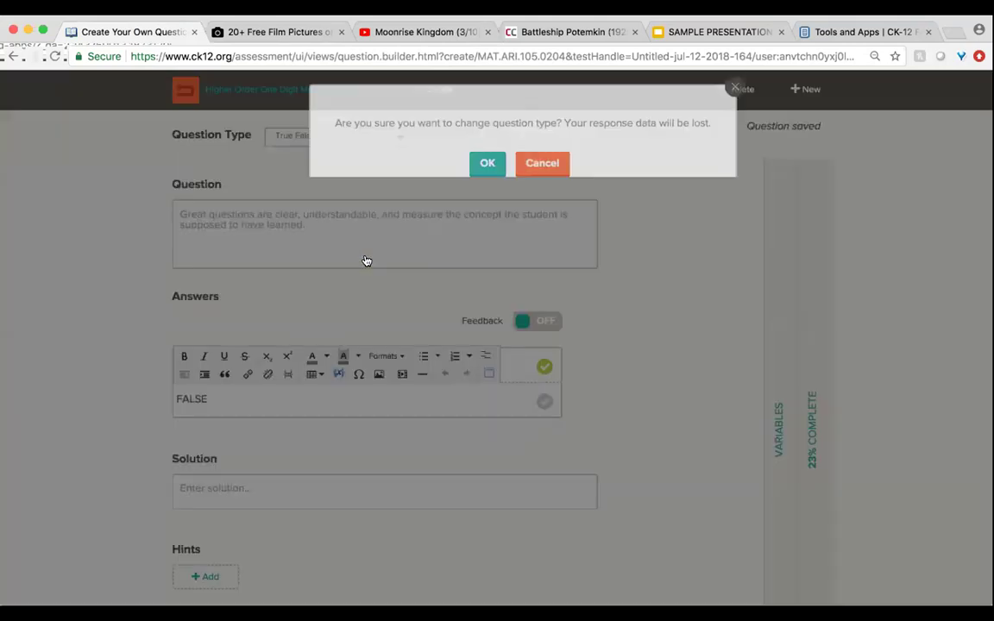
left_click(486, 217)
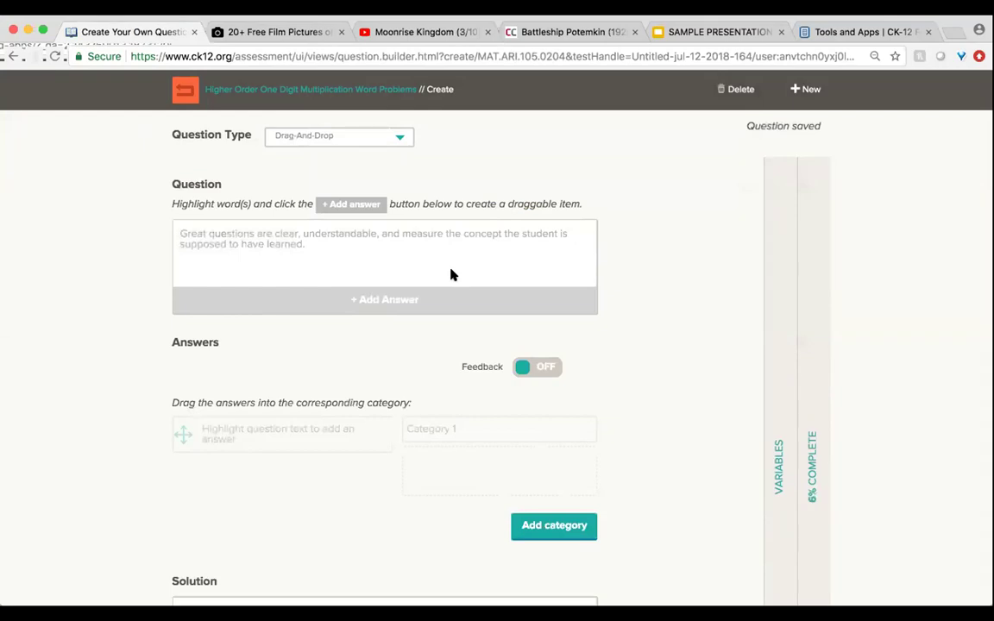
scroll(450, 274, "down", 5)
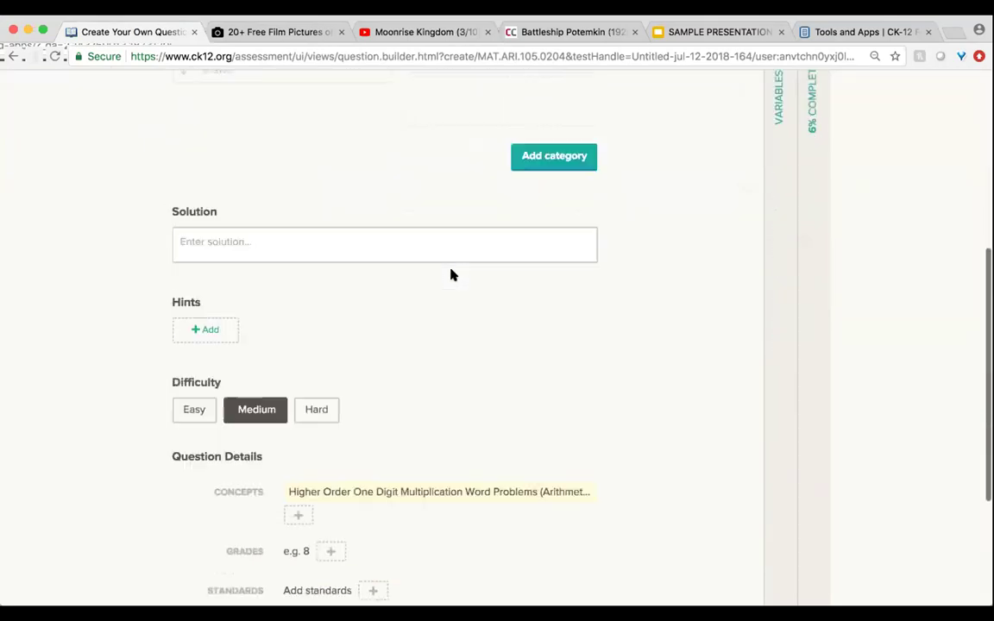
scroll(450, 274, "up", 5)
Enter "dfgdfgdfg" as the question, insert "dfgsdfgsdfg" before the Category 1 name, and try to submit the question.
left_click(295, 265)
type("dfgdfgdfg")
scroll(328, 350, "down", 2)
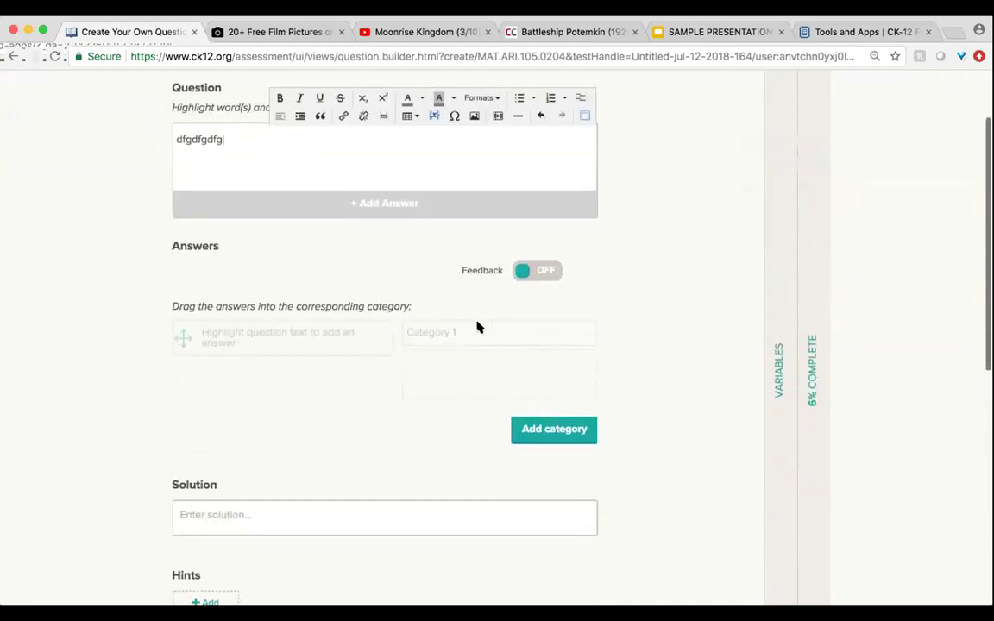
left_click(479, 330)
type("dfgsdfgsdfg")
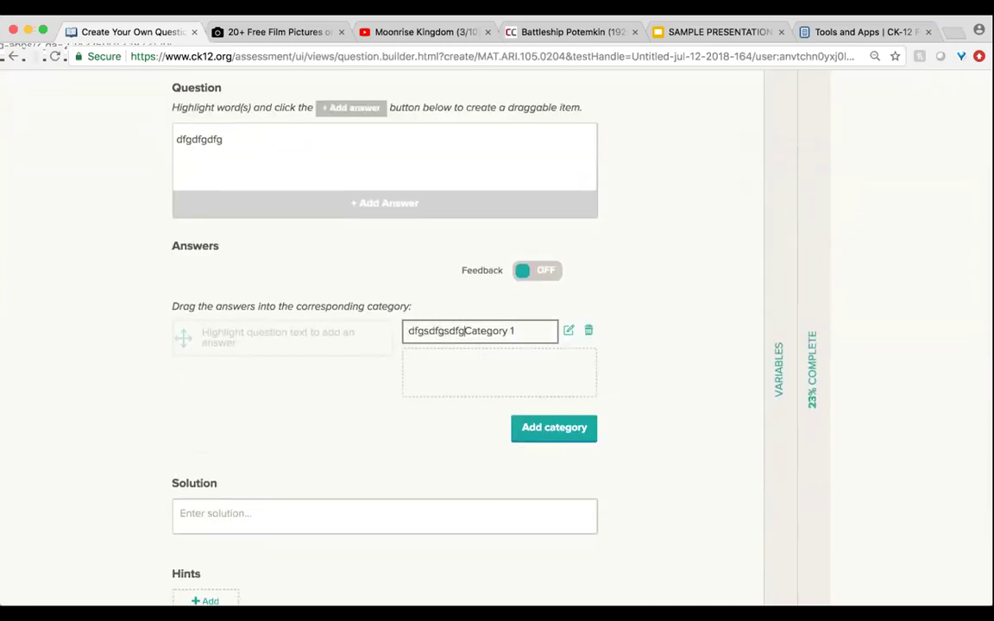
scroll(518, 379, "down", 8)
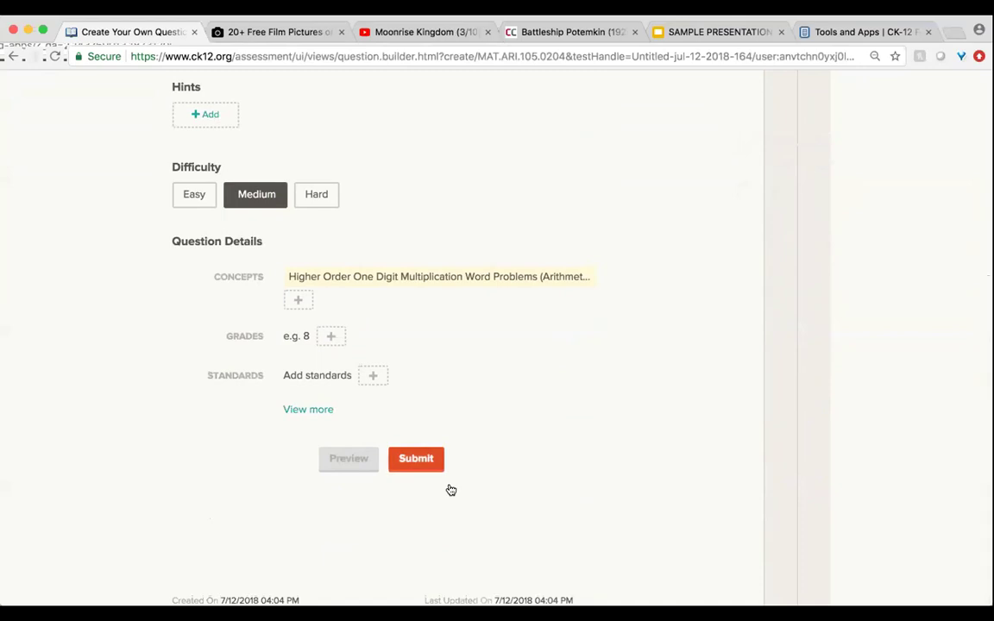
left_click(427, 462)
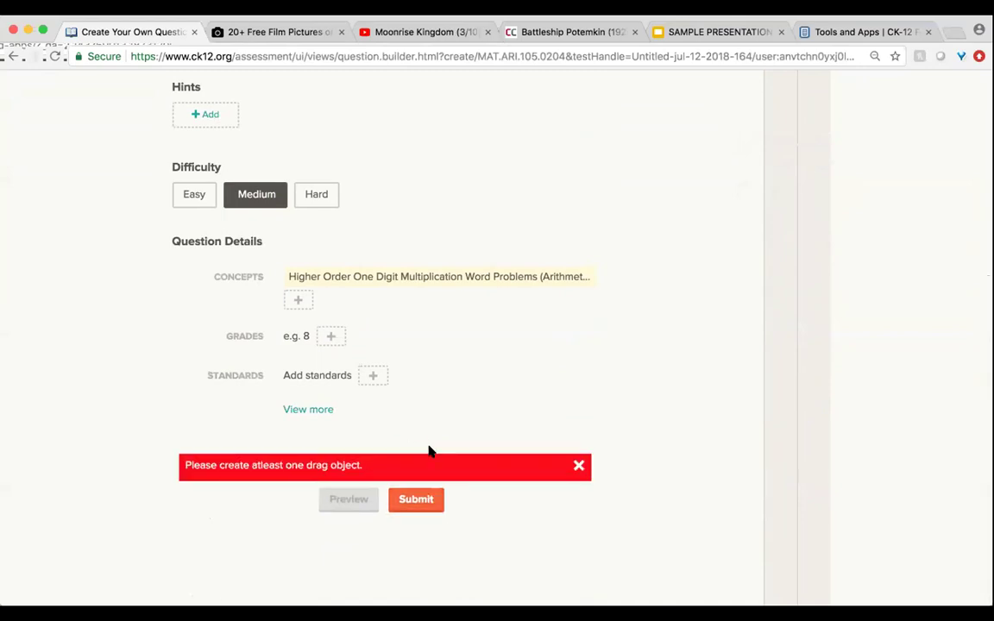
Change the custom question's type from Drag and Drop to True/False, keeping the existing question text.
scroll(419, 442, "up", 10)
left_click(357, 138)
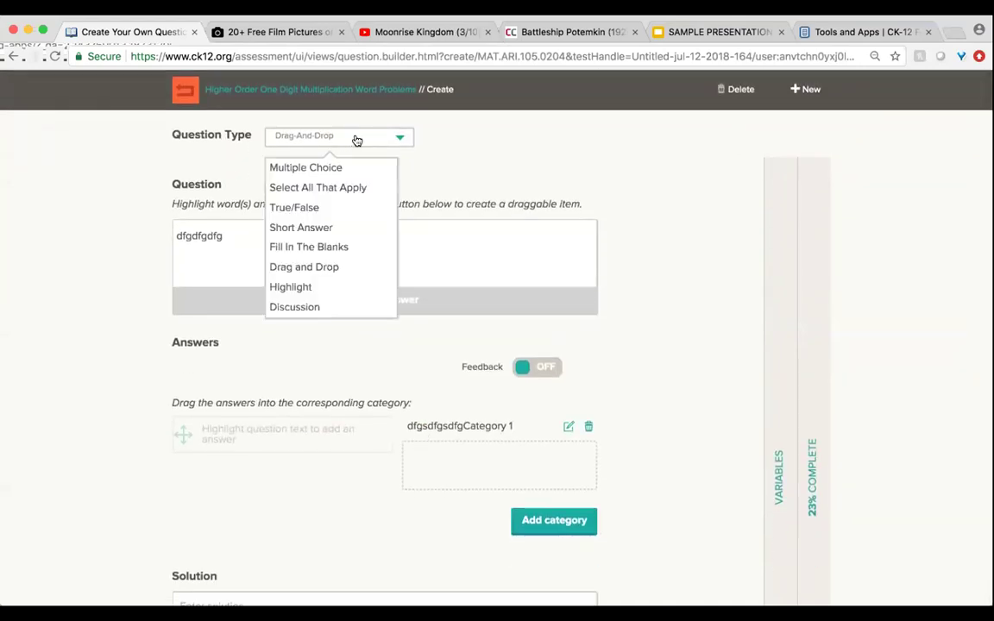
left_click(330, 207)
left_click(485, 215)
left_click(400, 228)
double_click(215, 216)
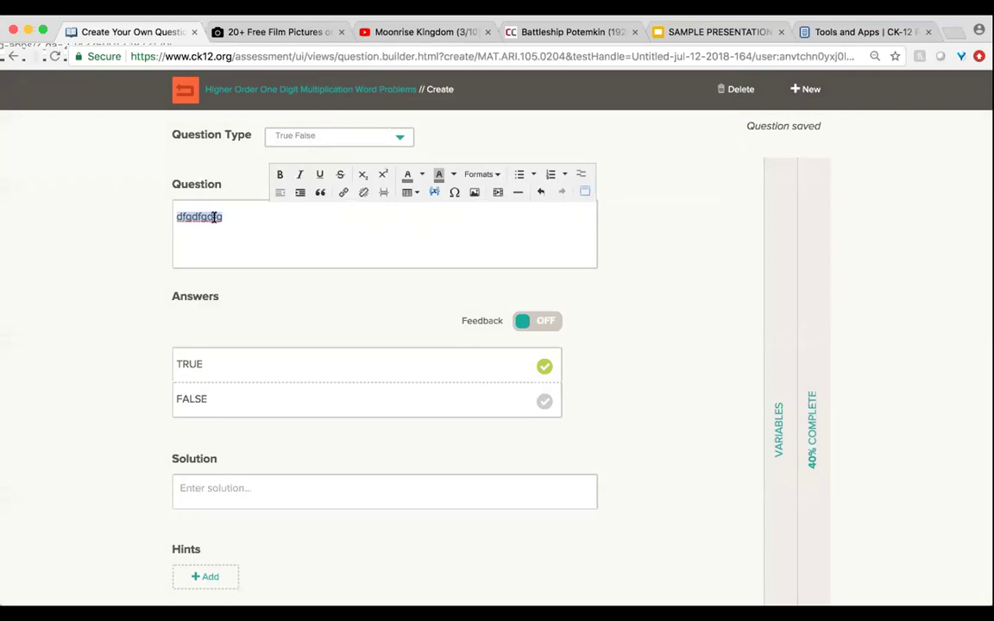
Submit the True/False question and finish, returning to the quiz's question list.
scroll(214, 216, "down", 10)
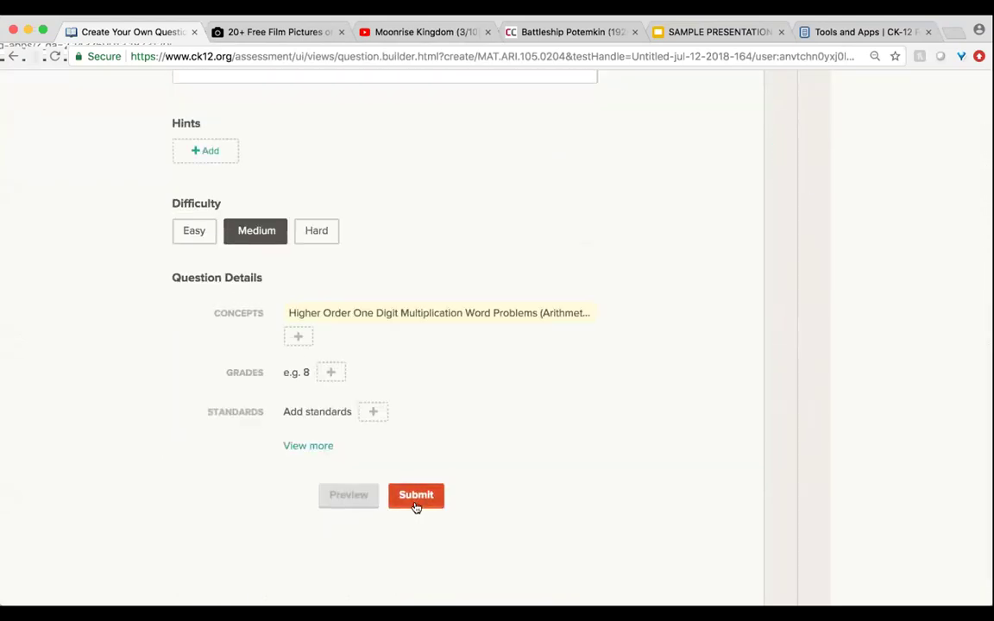
left_click(416, 506)
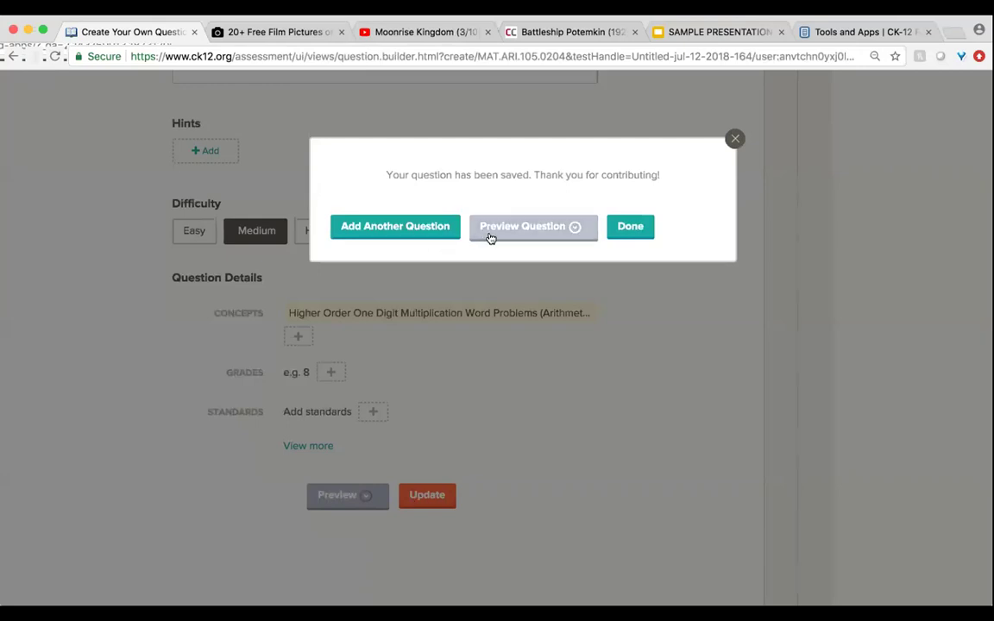
left_click(619, 227)
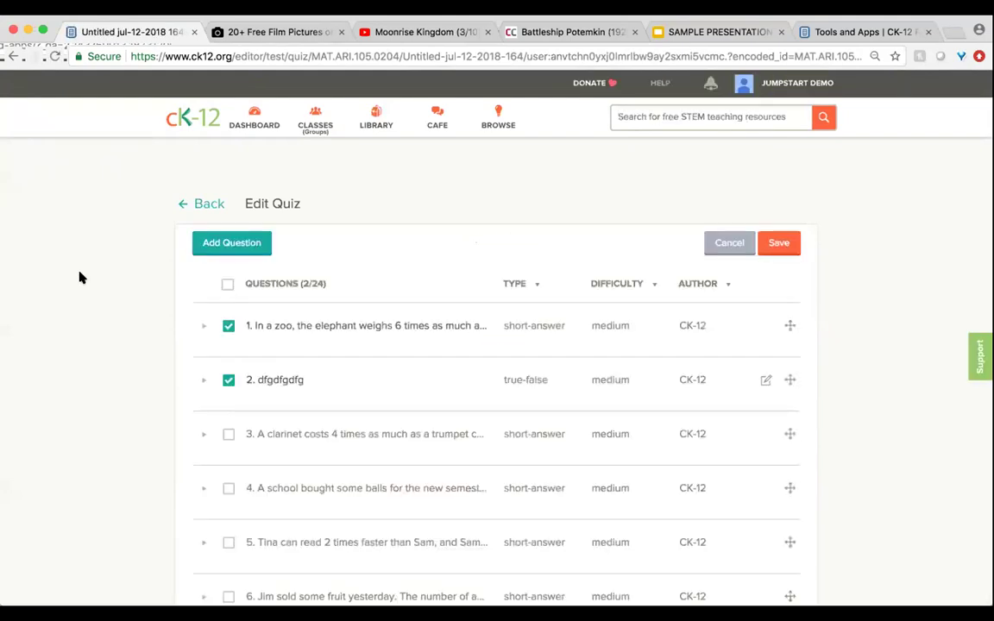
Preview custom question 2, exclude question 1 about the elephant from the set, and go back to the quiz properties.
scroll(118, 285, "down", 3)
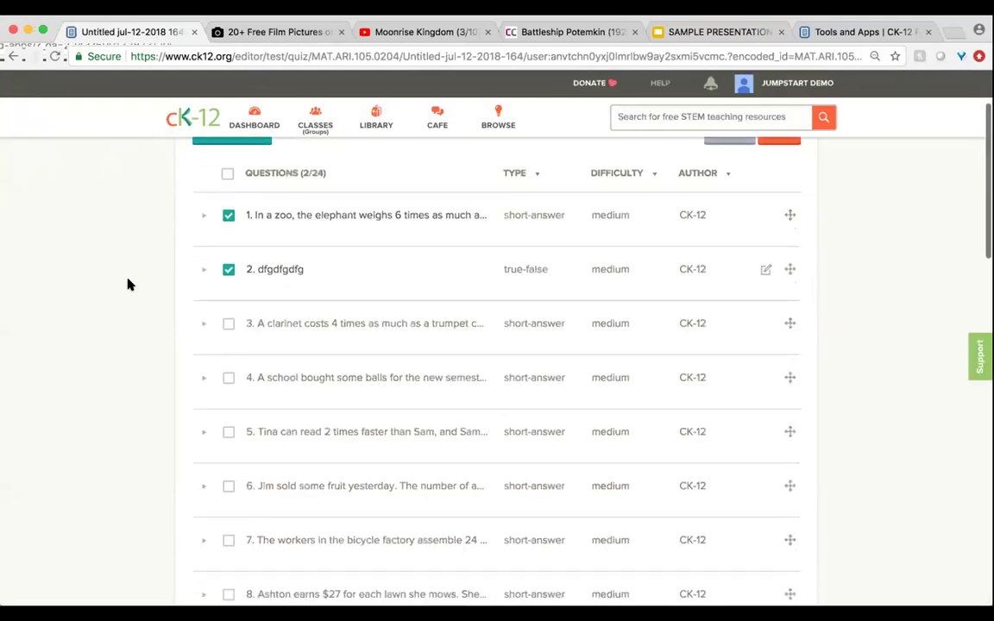
left_click(206, 271)
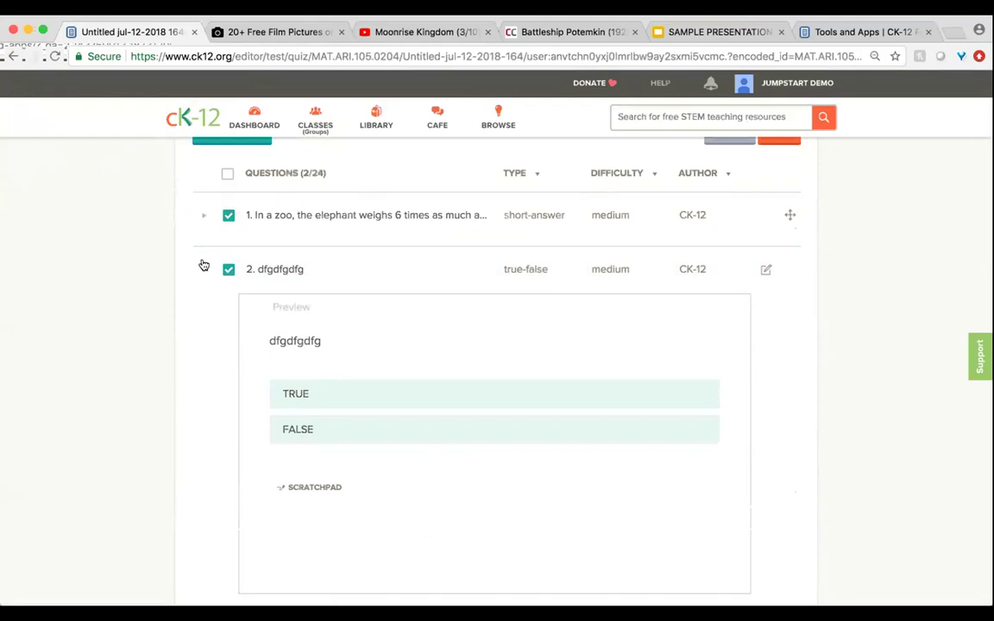
left_click(228, 214)
scroll(123, 239, "up", 2)
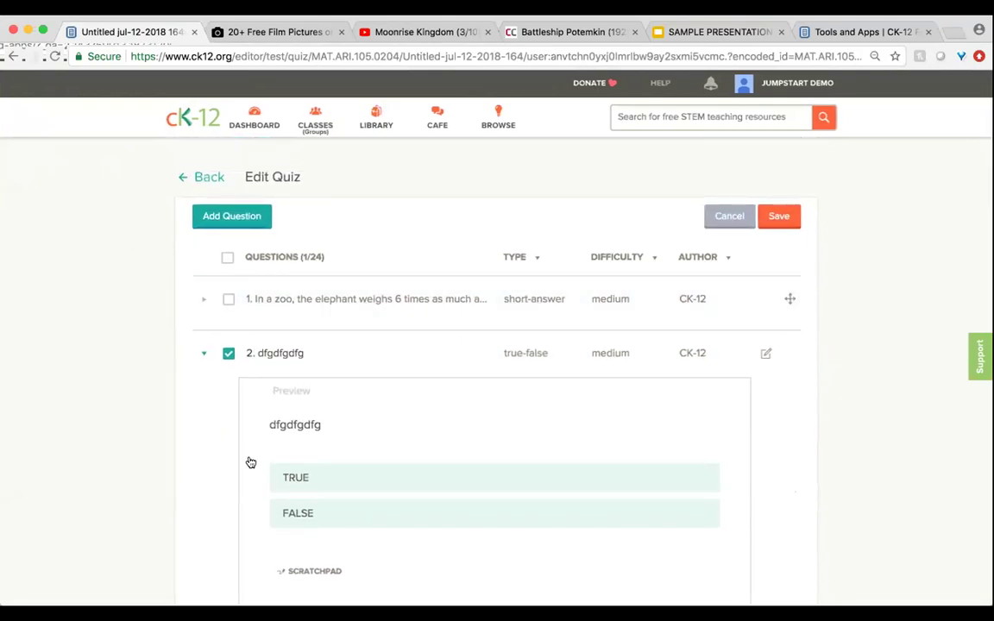
scroll(251, 463, "up", 1)
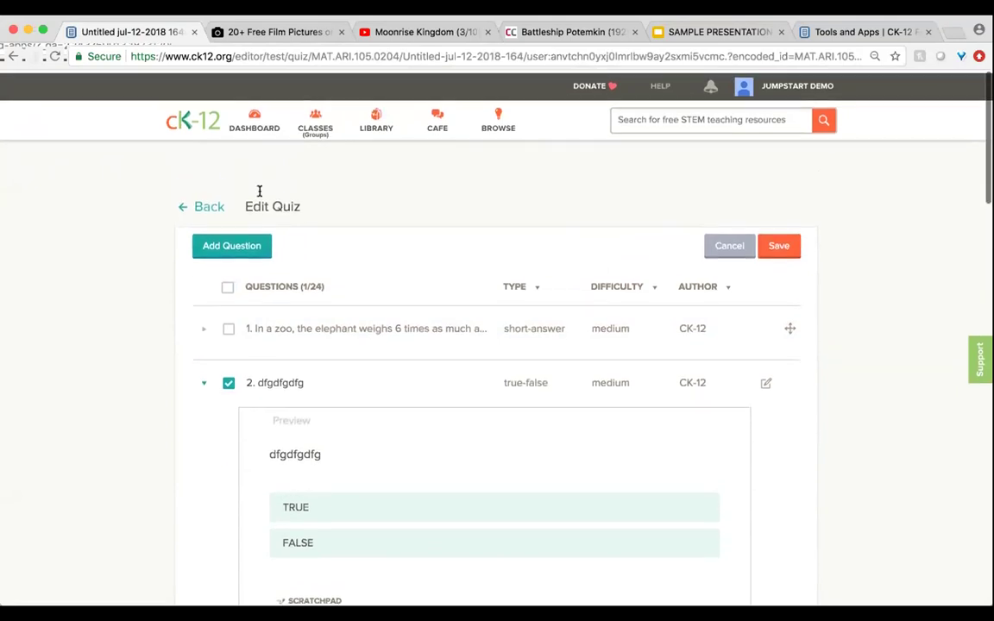
left_click(213, 205)
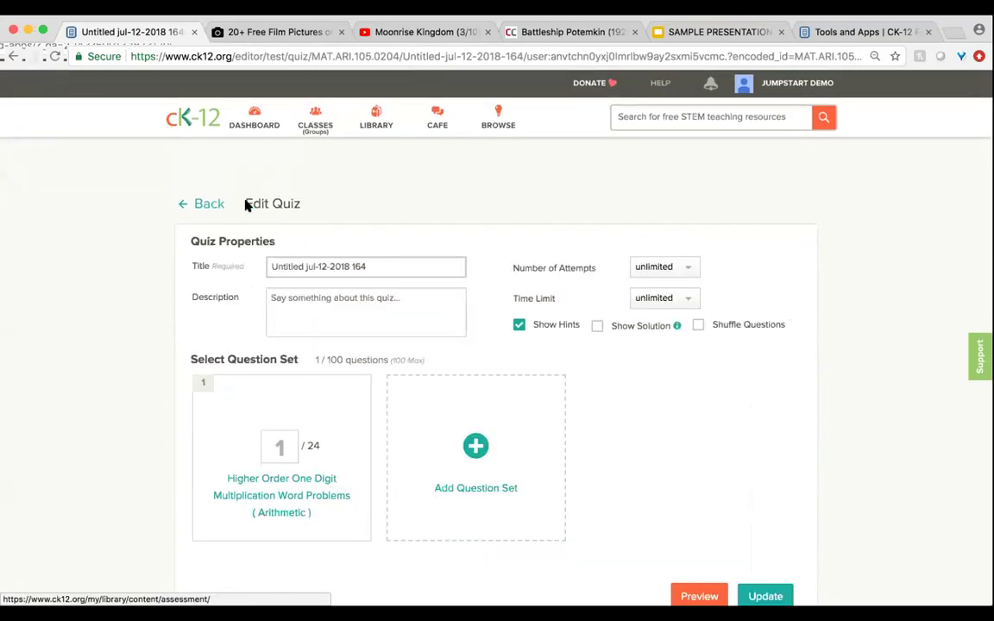
Look over the quiz's time limit options and the rest of its settings without changing them.
left_click(687, 299)
left_click(735, 439)
scroll(750, 439, "down", 3)
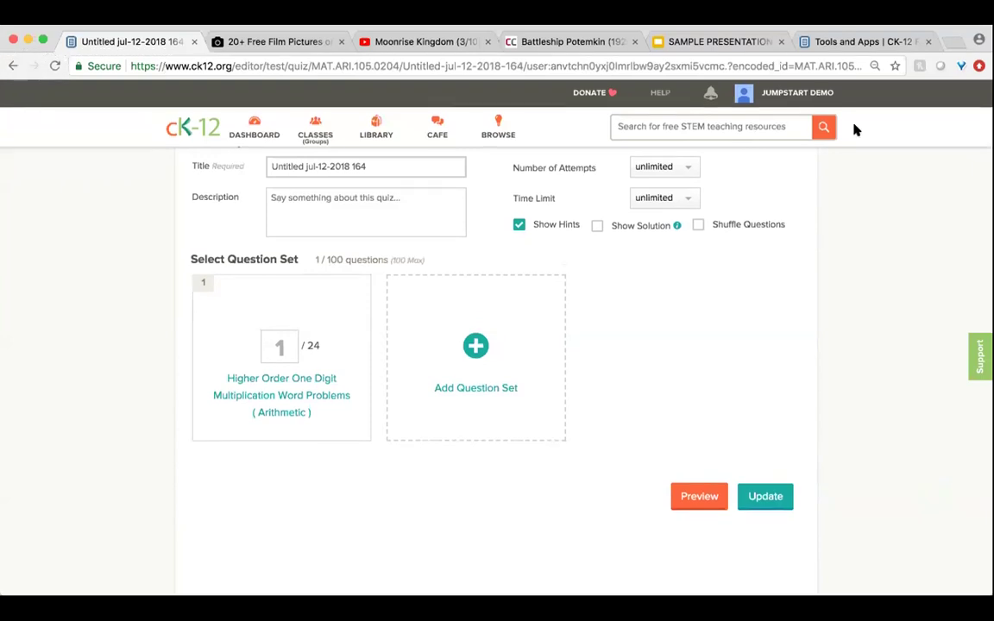
Search the CK-12 site for "photography".
left_click(671, 123)
type("h")
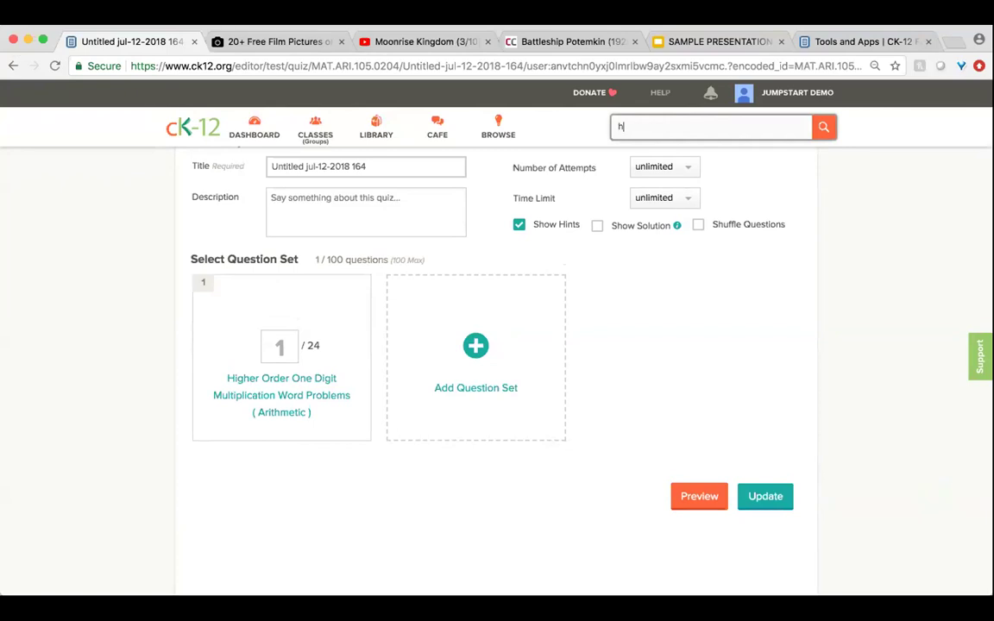
key("BackSpace")
type("photography")
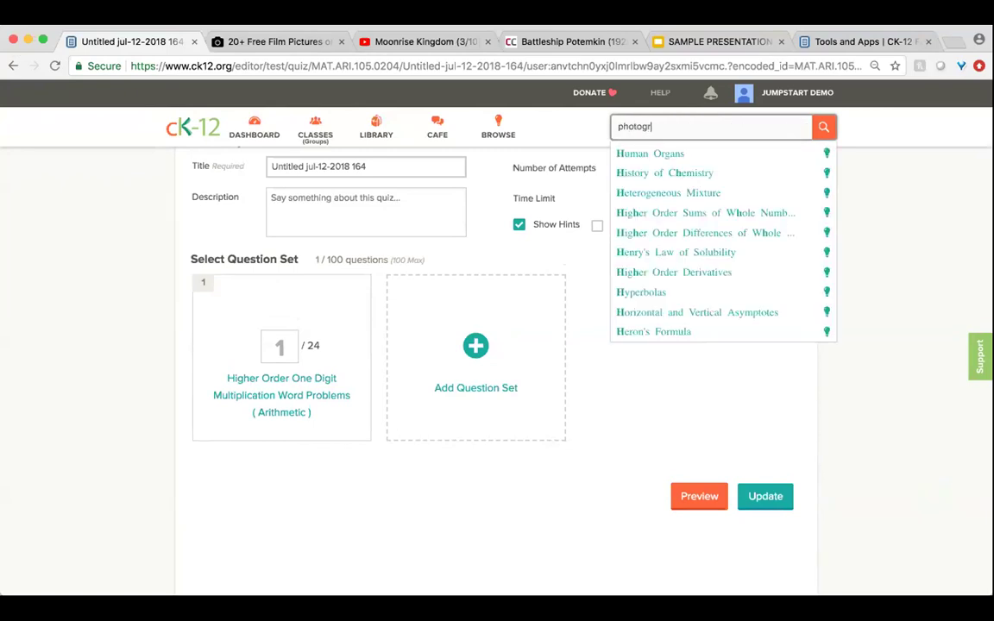
key("Return")
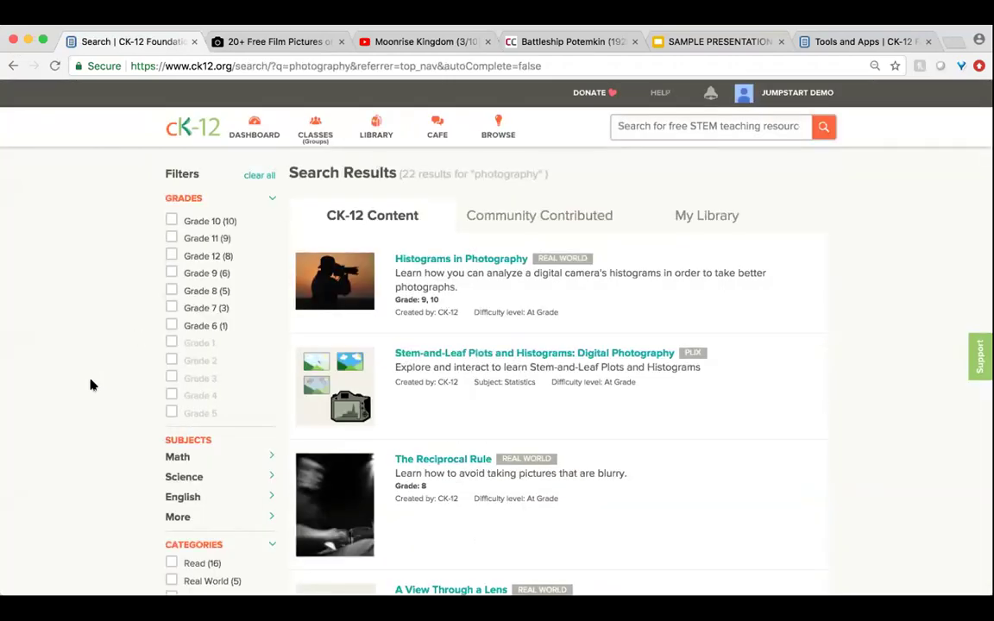
Show the community-contributed photography results and filter them to FlexBook Textbooks.
left_click(498, 217)
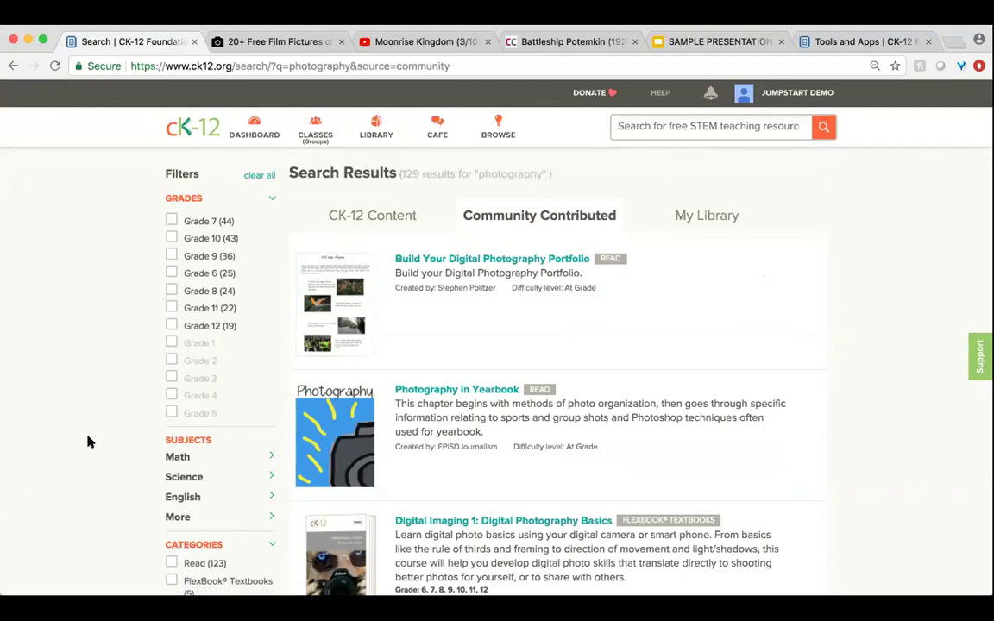
scroll(93, 441, "down", 3)
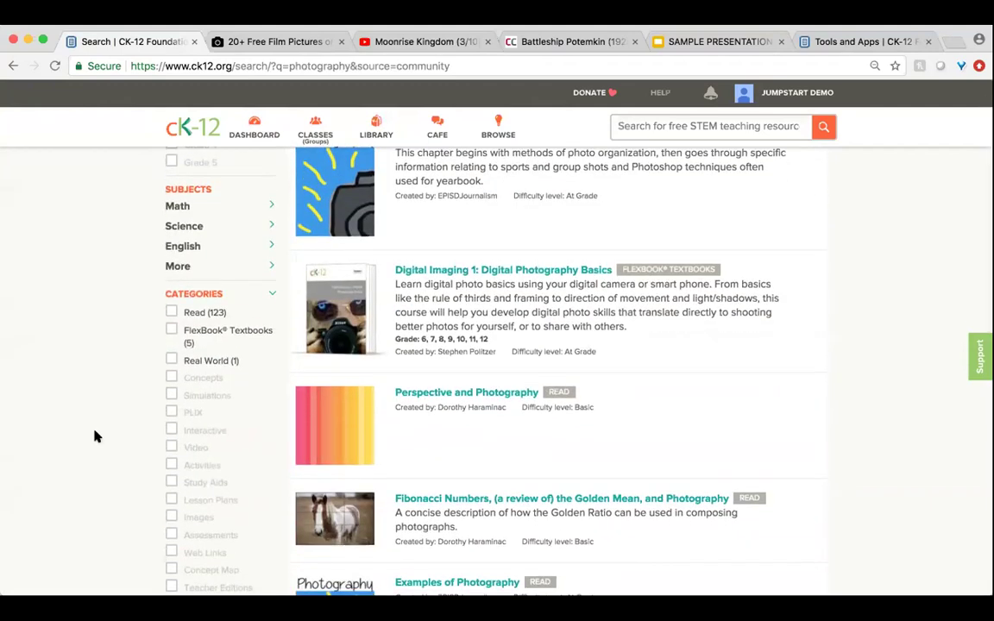
left_click(172, 330)
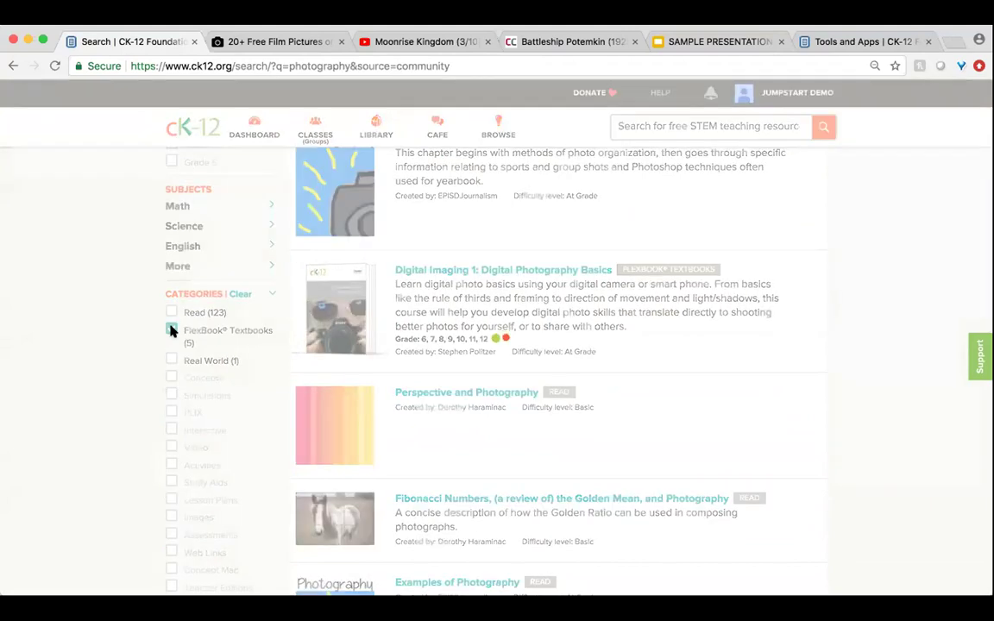